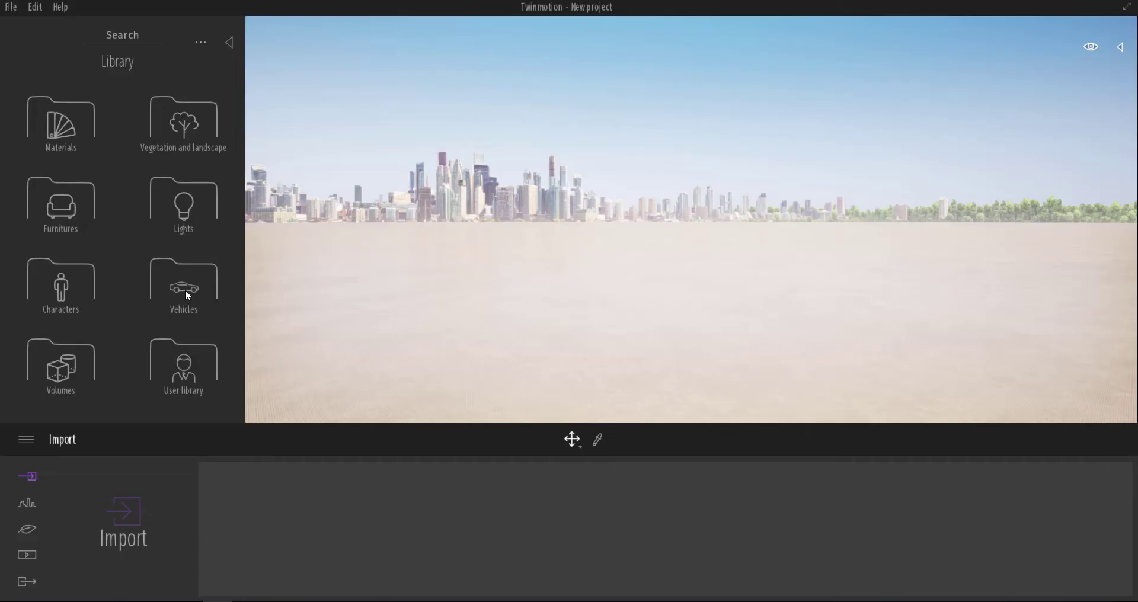
# Open the Aircraft category of the Vehicles library and find the plane models
pyautogui.click(188, 295)
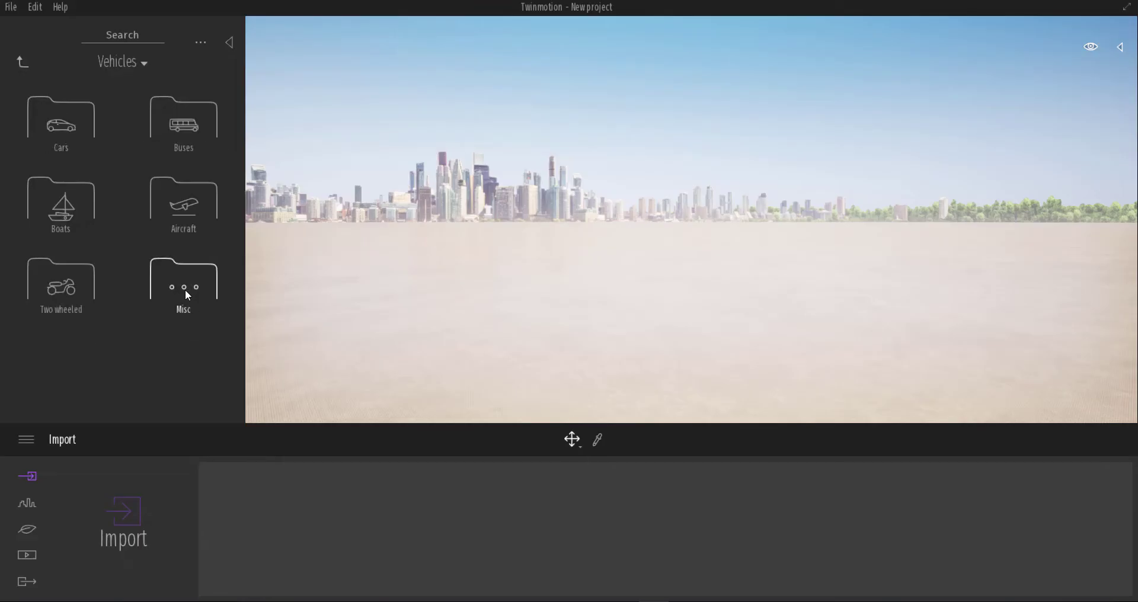
pyautogui.click(183, 222)
pyautogui.scroll(-2, 103, 325)
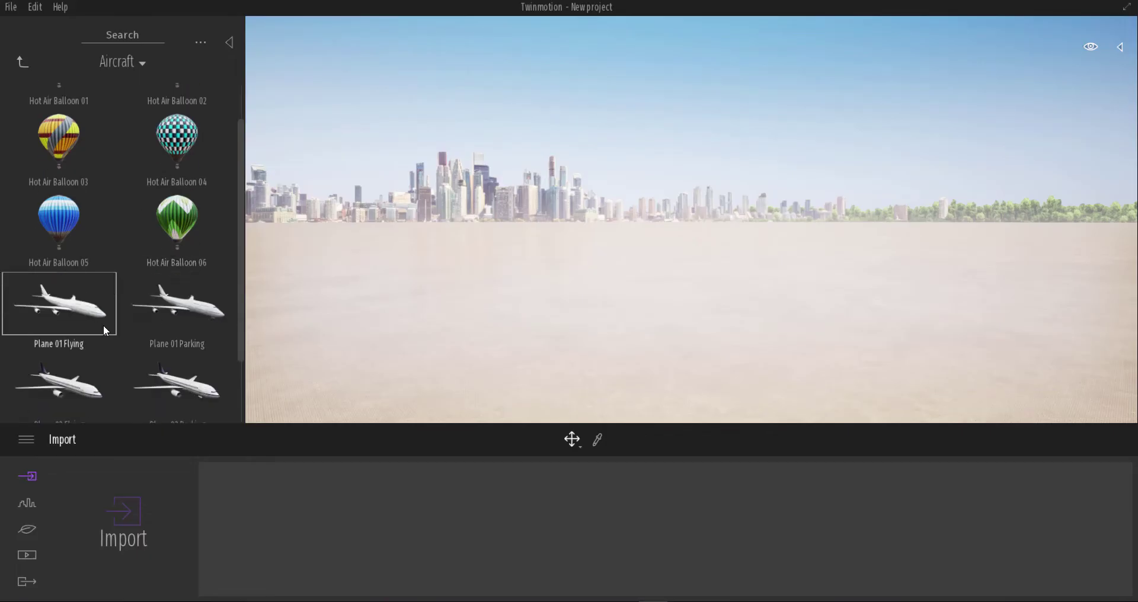
# Try placing Plane 01 Flying in the empty scene and delete it
pyautogui.moveTo(79, 312); pyautogui.dragTo(828, 282)
pyautogui.press('Delete')
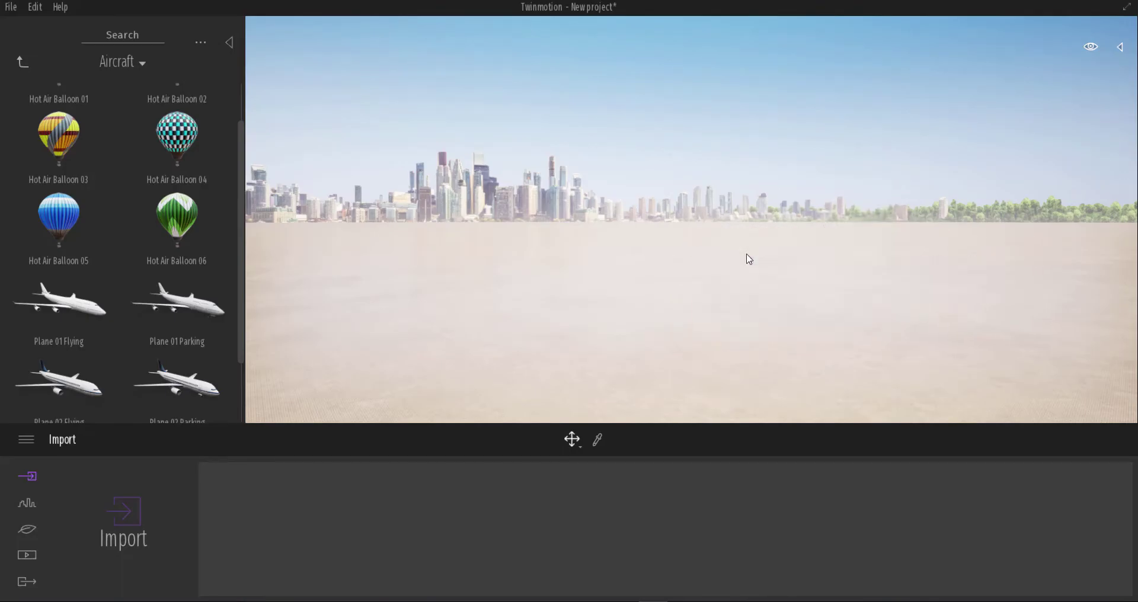
# Draw a custom path as a large closed loop on the ground, ending it on its starting point
pyautogui.click(29, 506)
pyautogui.click(543, 519)
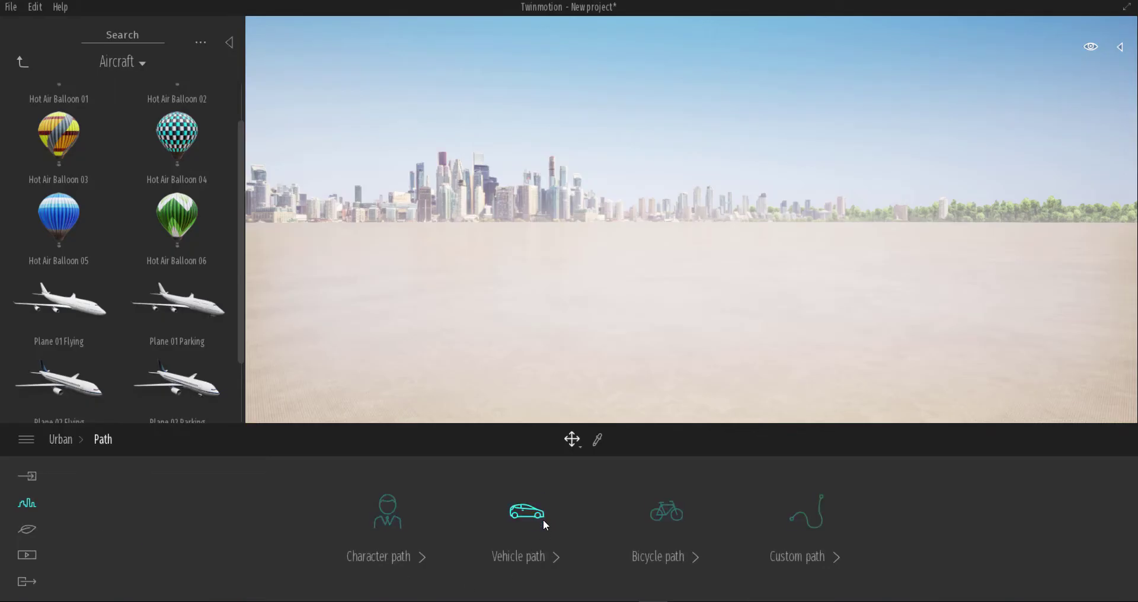
pyautogui.click(828, 554)
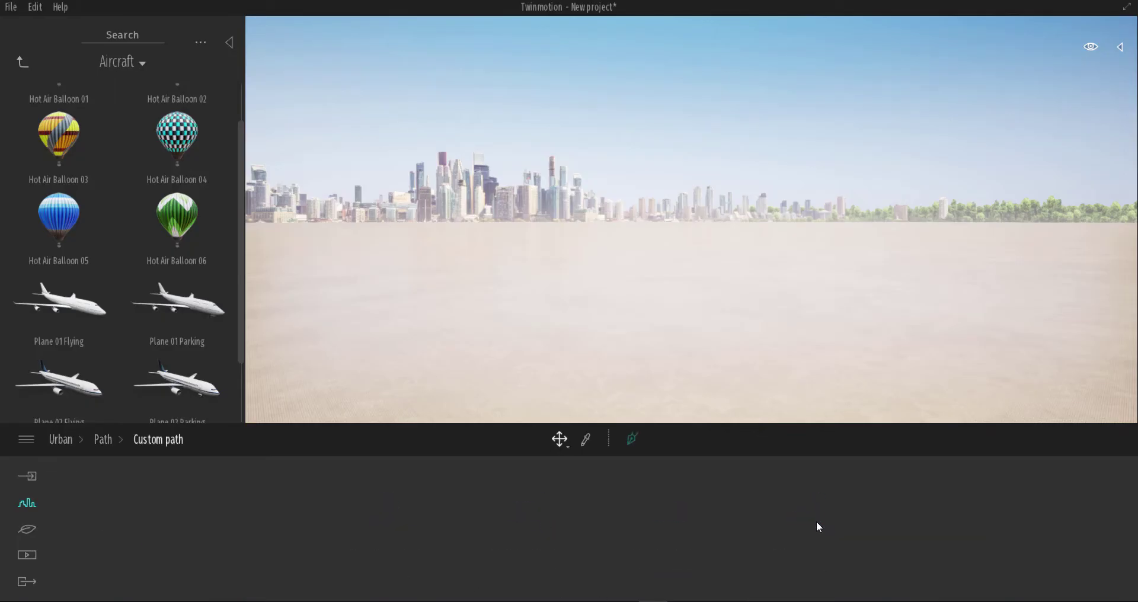
pyautogui.moveTo(775, 290); pyautogui.dragTo(572, 395, button='right')
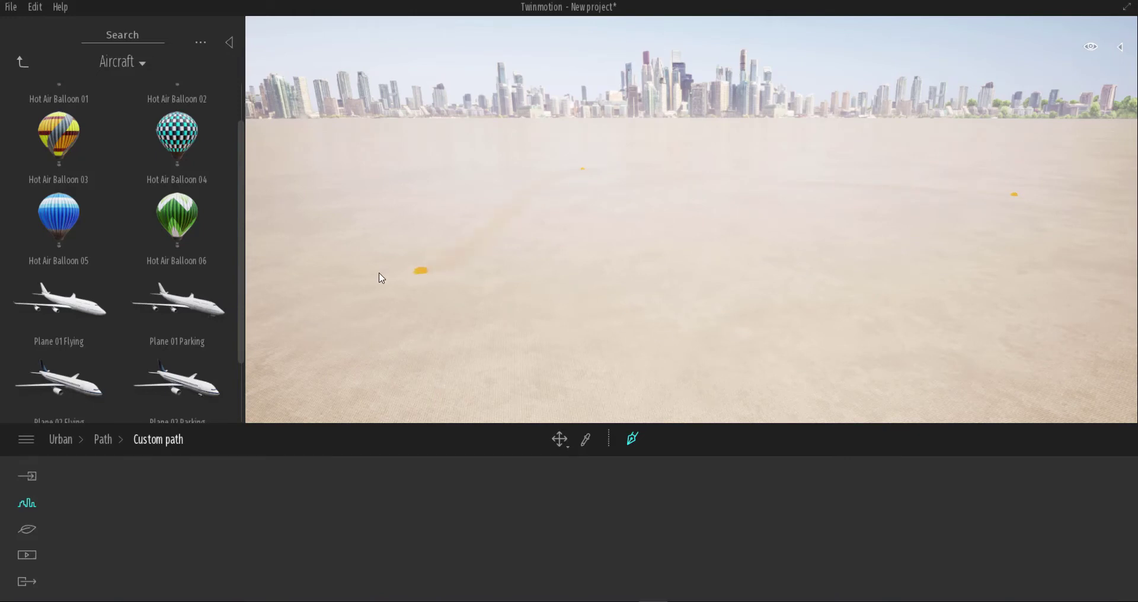
pyautogui.click(298, 248)
pyautogui.click(766, 387)
pyautogui.doubleClick(1015, 194)
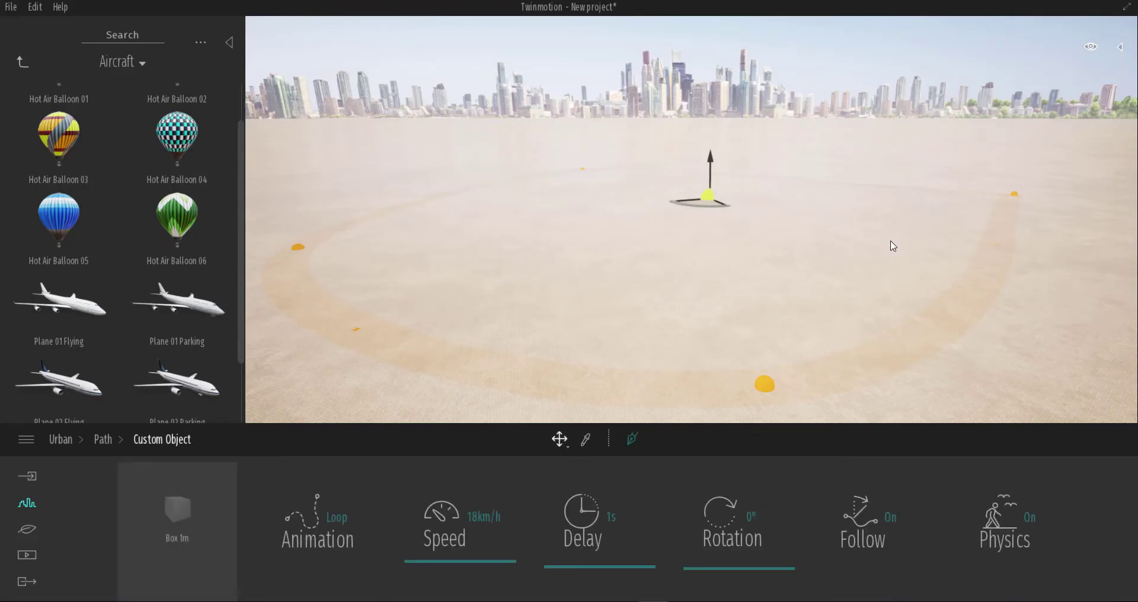
# Select a corner point of the custom path and darken the scene lighting so the path stands out from the ground
pyautogui.moveTo(908, 232); pyautogui.dragTo(730, 313, button='middle')
pyautogui.moveTo(957, 277); pyautogui.dragTo(788, 226, button='right')
pyautogui.moveTo(788, 226); pyautogui.dragTo(789, 261, button='middle')
pyautogui.click(784, 236)
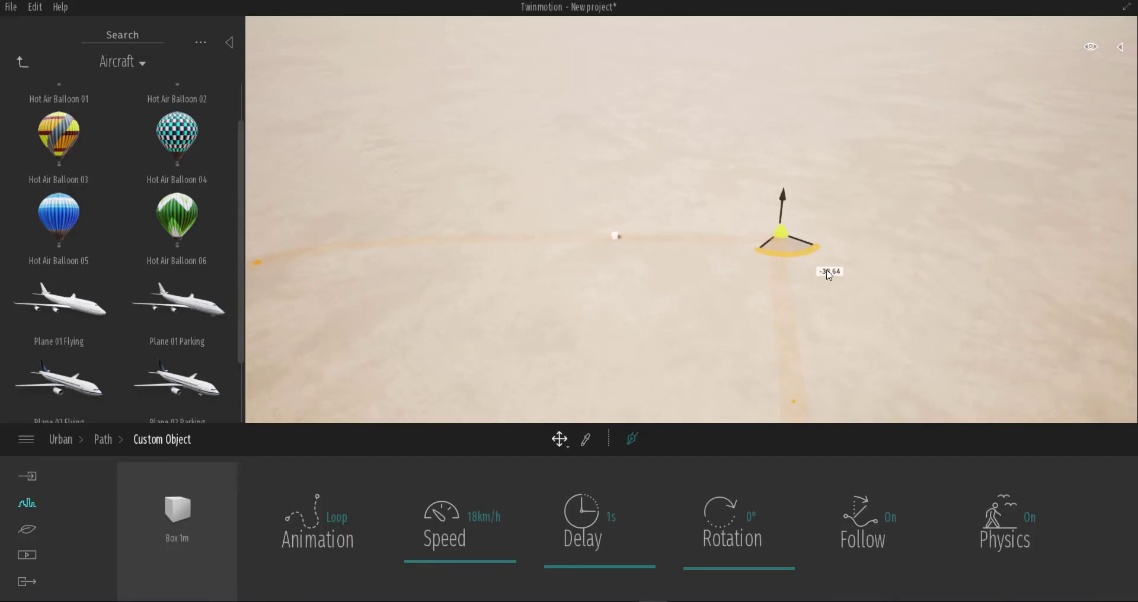
pyautogui.moveTo(711, 310); pyautogui.dragTo(783, 226, button='middle')
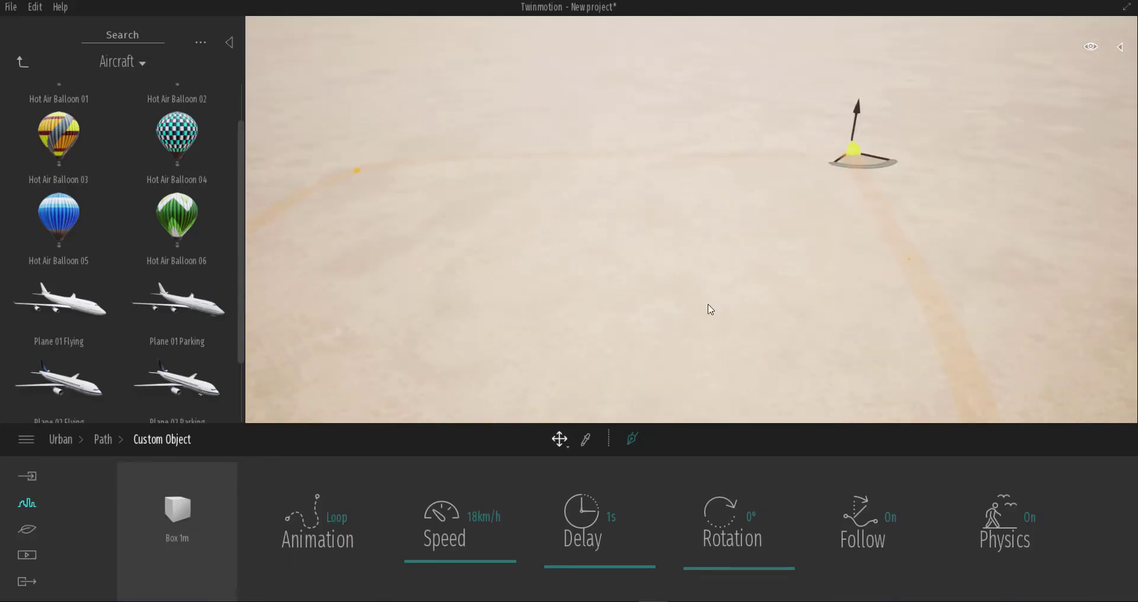
pyautogui.click(909, 268)
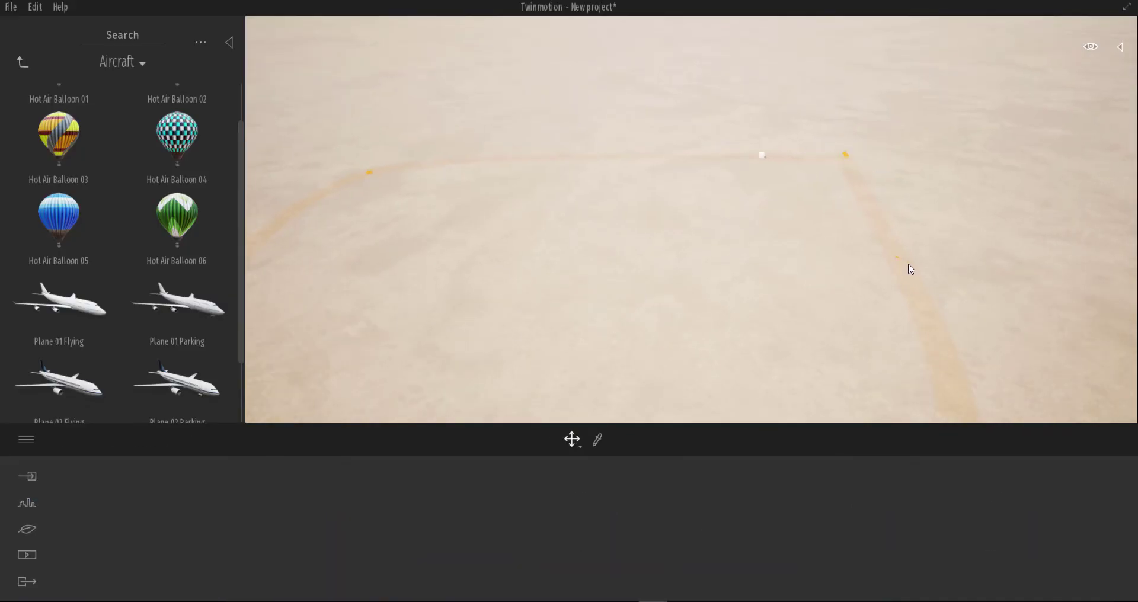
pyautogui.click(846, 155)
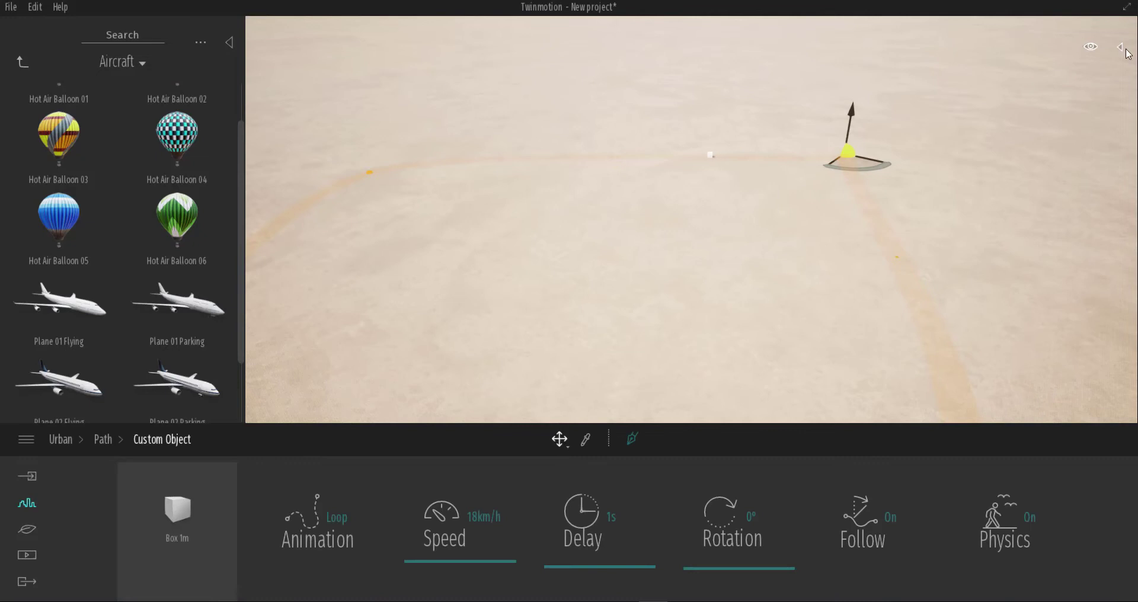
pyautogui.moveTo(1091, 47)
pyautogui.moveTo(1051, 256); pyautogui.dragTo(1059, 258)
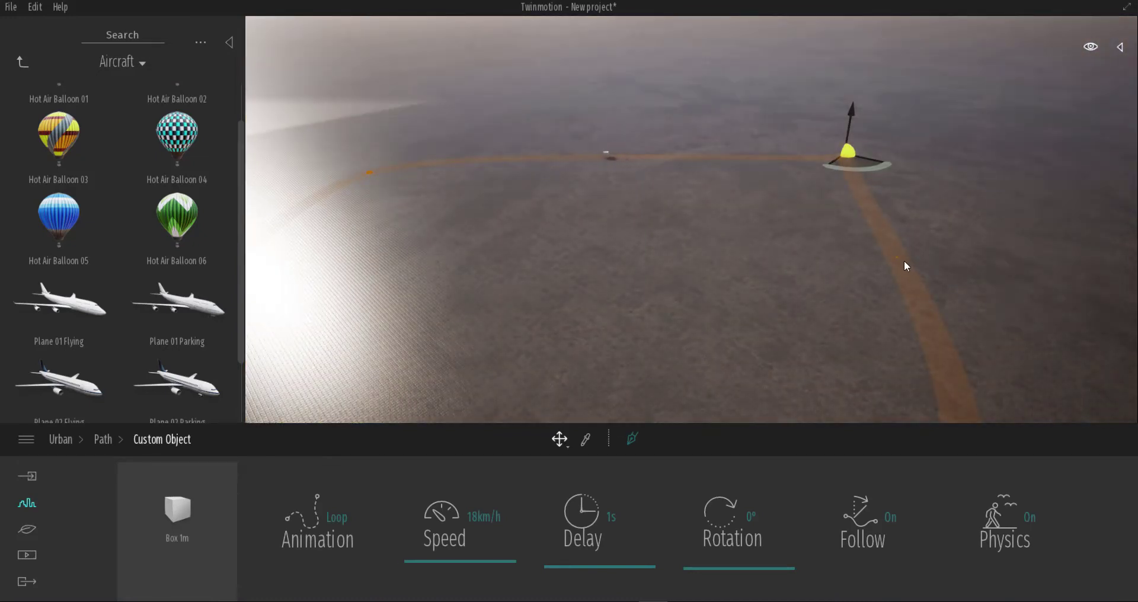
# Reshape the custom path by pulling its intermediate points outward into a wider loop
pyautogui.moveTo(898, 256); pyautogui.dragTo(1086, 240)
pyautogui.scroll(-3, 907, 237)
pyautogui.moveTo(693, 251); pyautogui.dragTo(498, 250, button='right')
pyautogui.moveTo(633, 290); pyautogui.dragTo(439, 314)
pyautogui.click(784, 121)
pyautogui.moveTo(778, 126); pyautogui.dragTo(806, 97)
pyautogui.moveTo(744, 134); pyautogui.dragTo(471, 171, button='right')
pyautogui.moveTo(470, 172); pyautogui.dragTo(495, 201, button='middle')
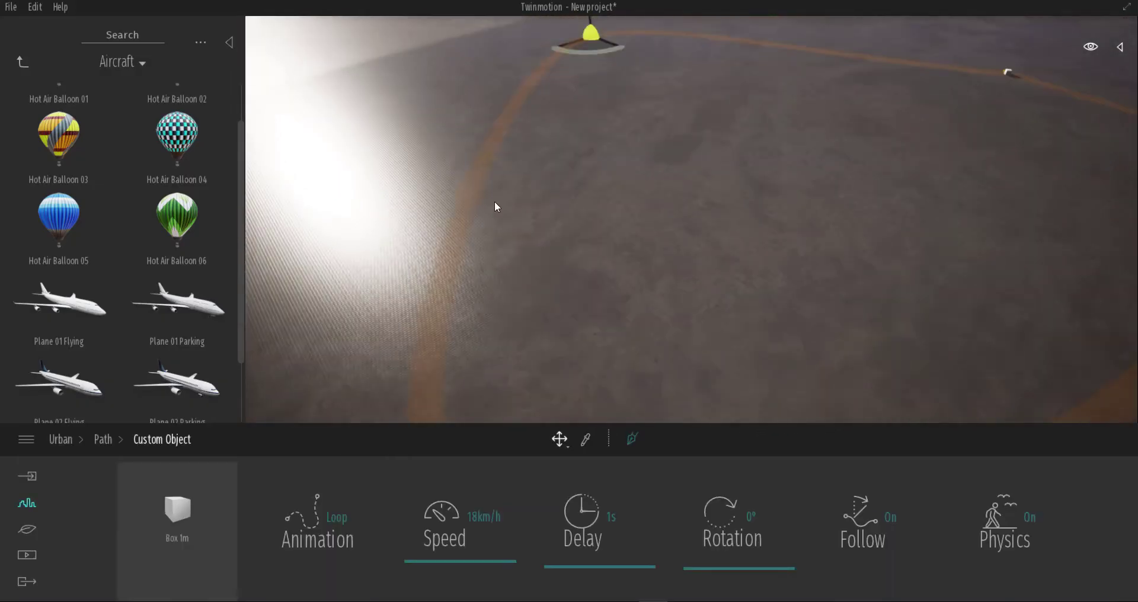
# Move the control point at the flattened side of the loop outward to round the path
pyautogui.moveTo(640, 250); pyautogui.dragTo(873, 299, button='right')
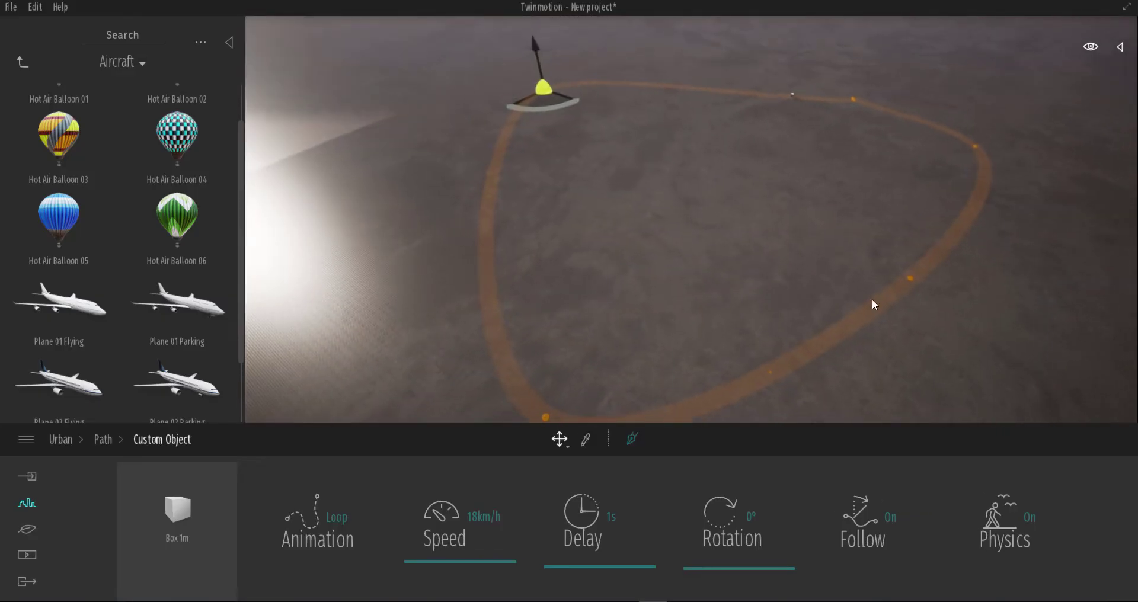
pyautogui.click(902, 278)
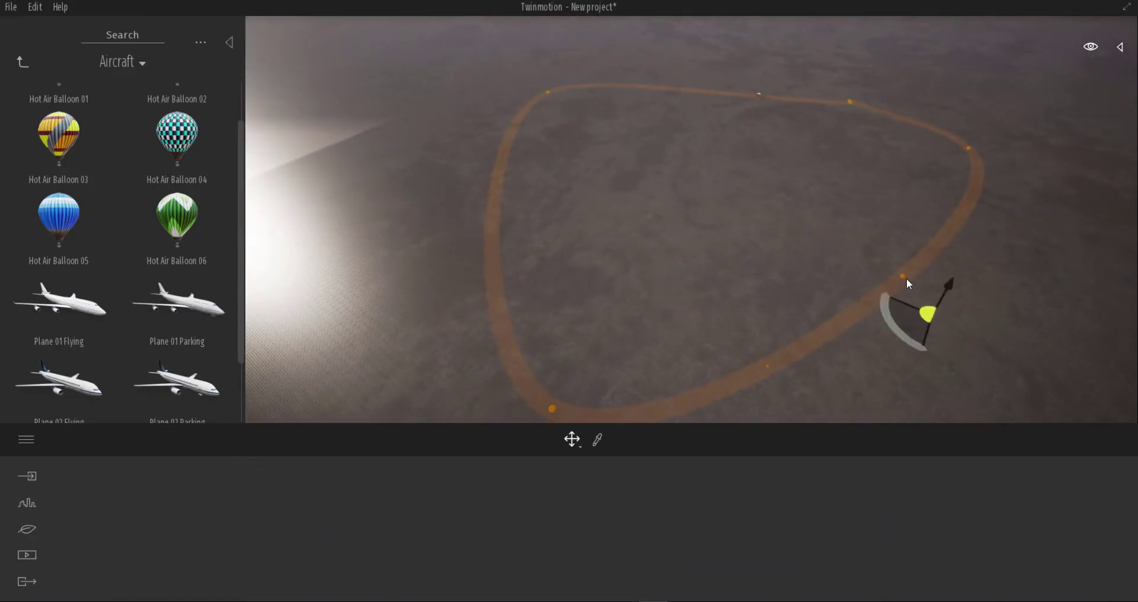
pyautogui.click(902, 280)
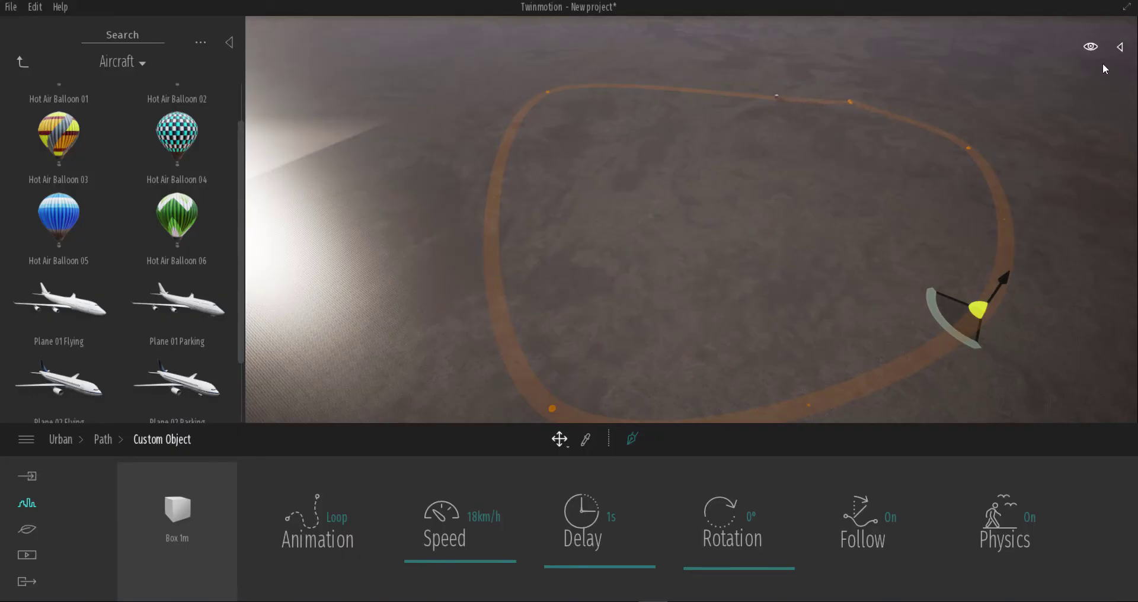
# Select Custom Object in the scenegraph and raise the whole path above the ground
pyautogui.click(1120, 47)
pyautogui.click(989, 123)
pyautogui.moveTo(871, 172); pyautogui.dragTo(663, 232, button='right')
pyautogui.moveTo(622, 197); pyautogui.dragTo(616, 164)
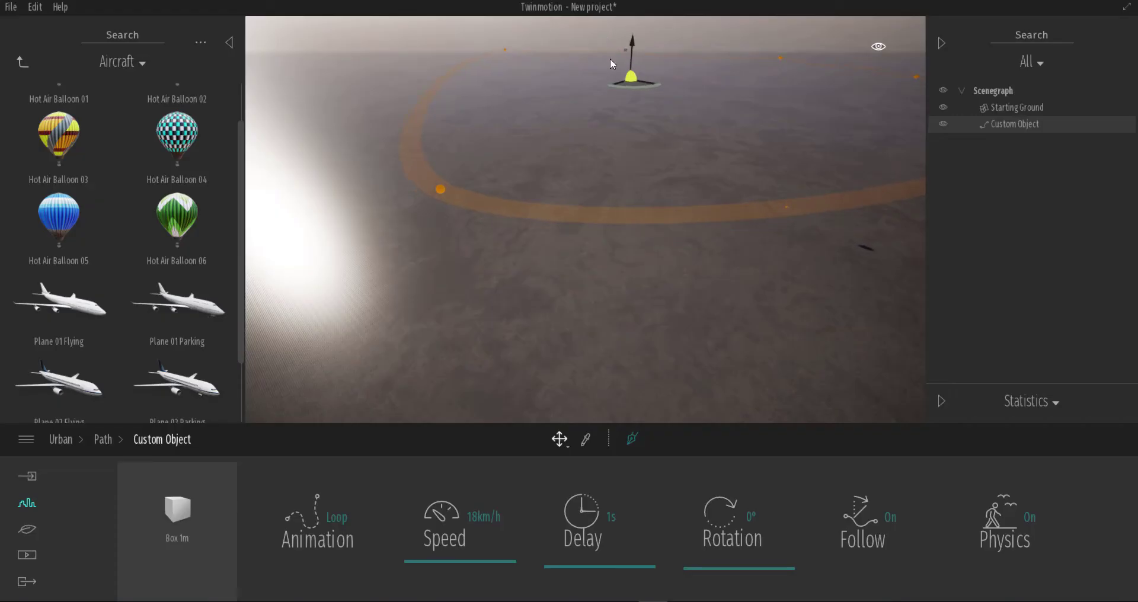
# Replace the path's Box 1m with the Plane 01 Parking model
pyautogui.moveTo(680, 198); pyautogui.dragTo(674, 158, button='right')
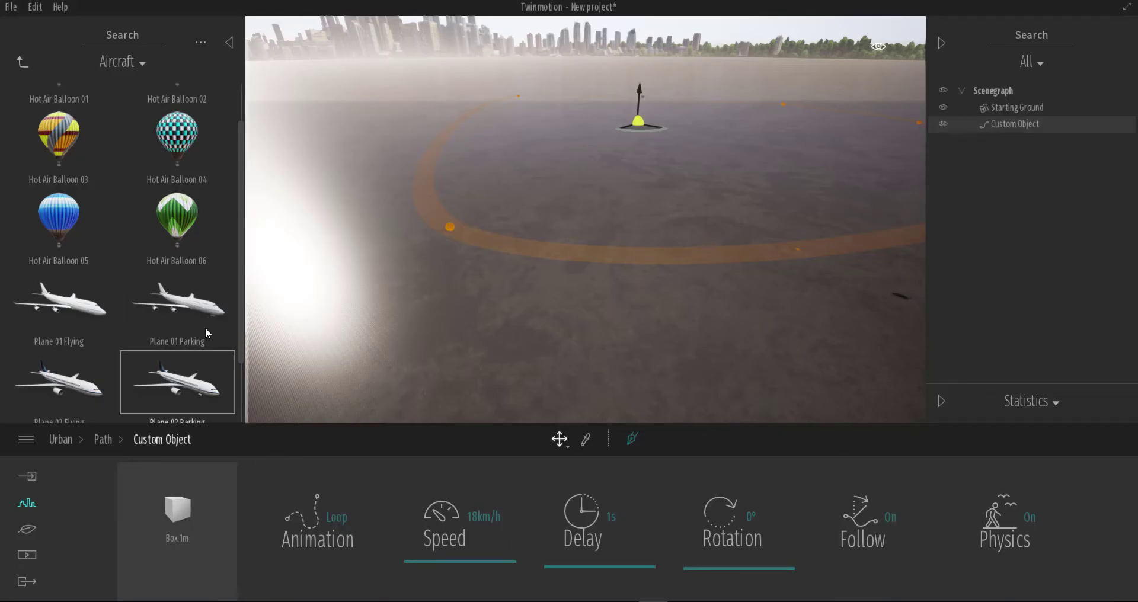
pyautogui.scroll(-2, 198, 305)
pyautogui.moveTo(208, 378); pyautogui.dragTo(180, 527)
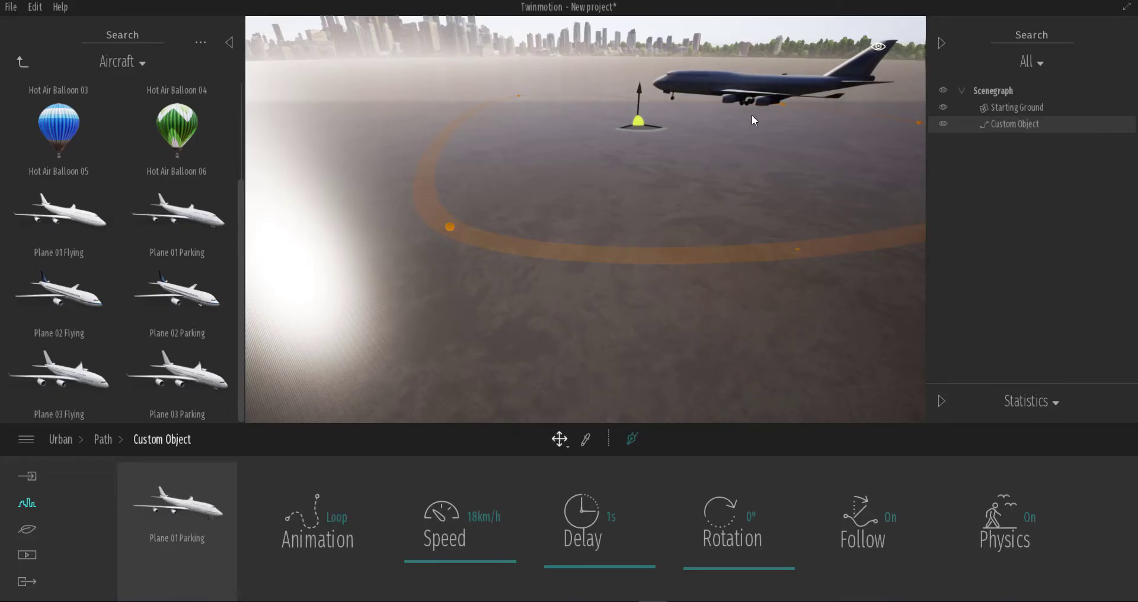
# Examine the plane travelling along the raised custom path from several angles and distances
pyautogui.moveTo(543, 318); pyautogui.dragTo(533, 312, button='right')
pyautogui.moveTo(798, 193); pyautogui.dragTo(740, 161, button='right')
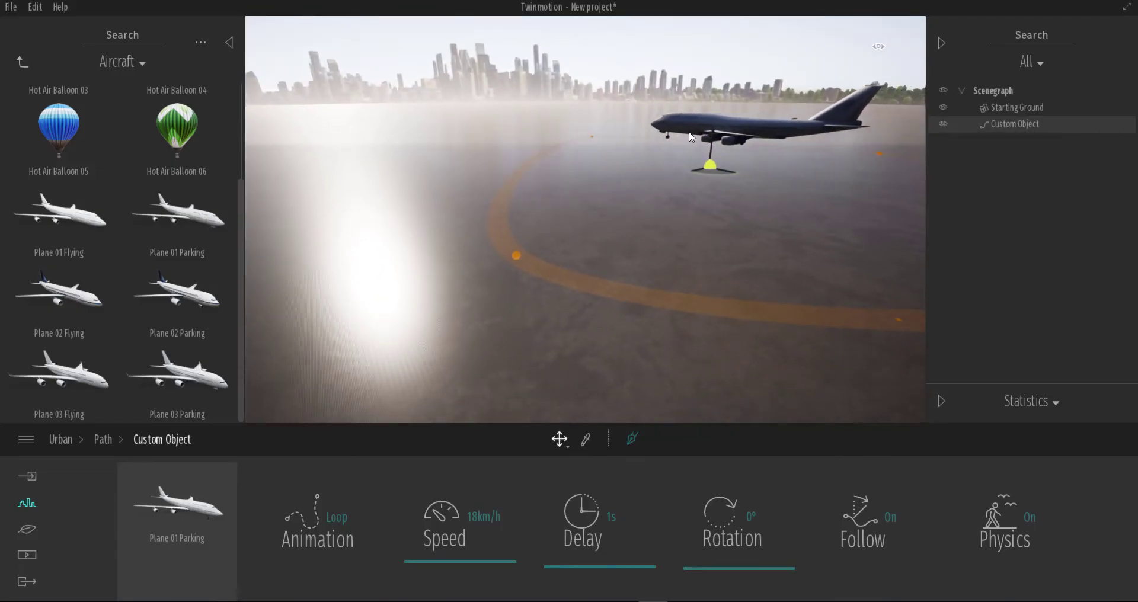
pyautogui.moveTo(704, 366); pyautogui.dragTo(682, 320, button='right')
pyautogui.press('a')
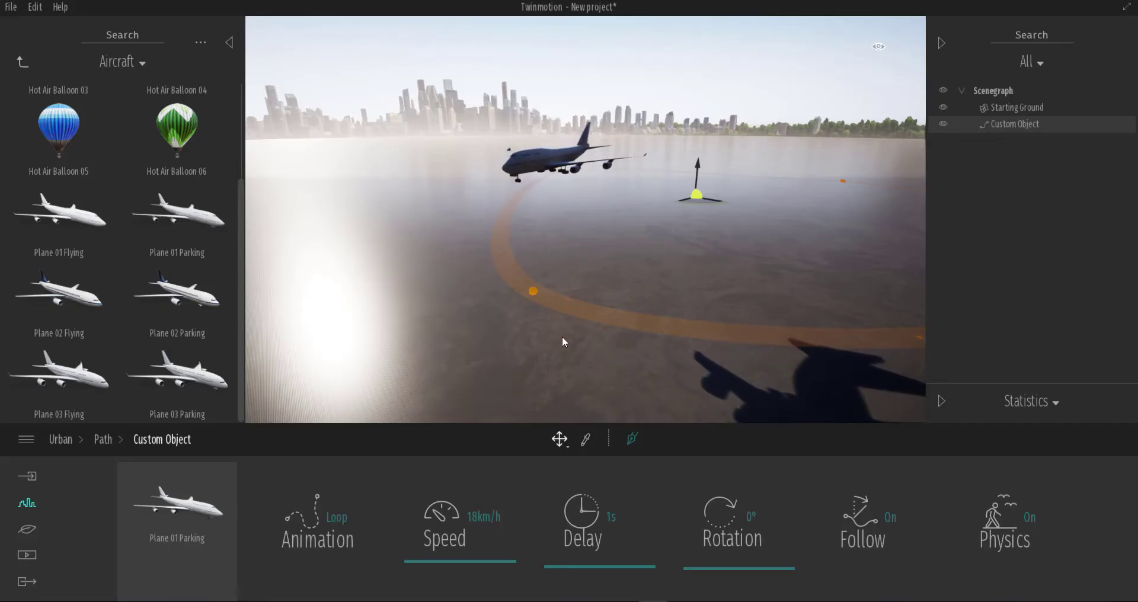
pyautogui.moveTo(585, 351); pyautogui.dragTo(622, 352, button='right')
pyautogui.scroll(-3, 633, 344)
pyautogui.scroll(-4, 663, 333)
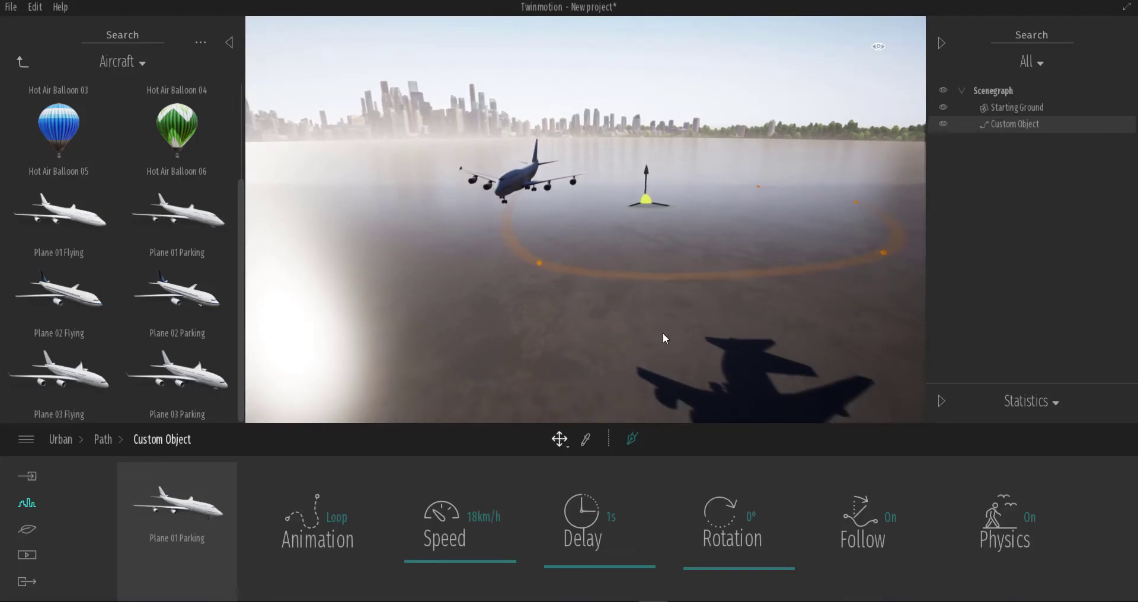
pyautogui.moveTo(659, 365); pyautogui.dragTo(629, 336, button='middle')
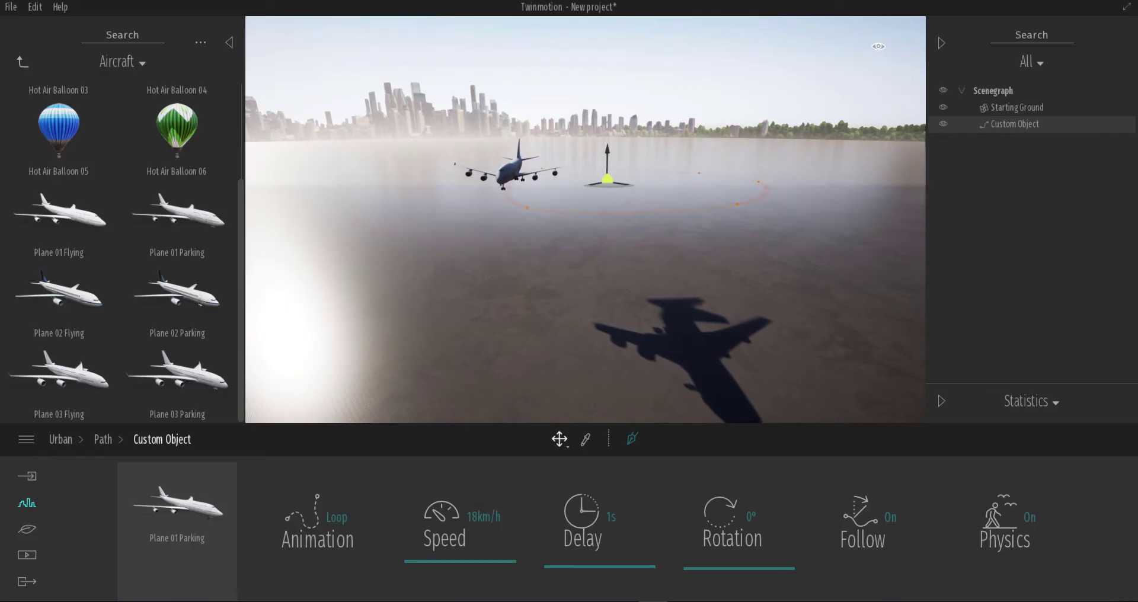
pyautogui.moveTo(629, 336); pyautogui.dragTo(664, 363, button='right')
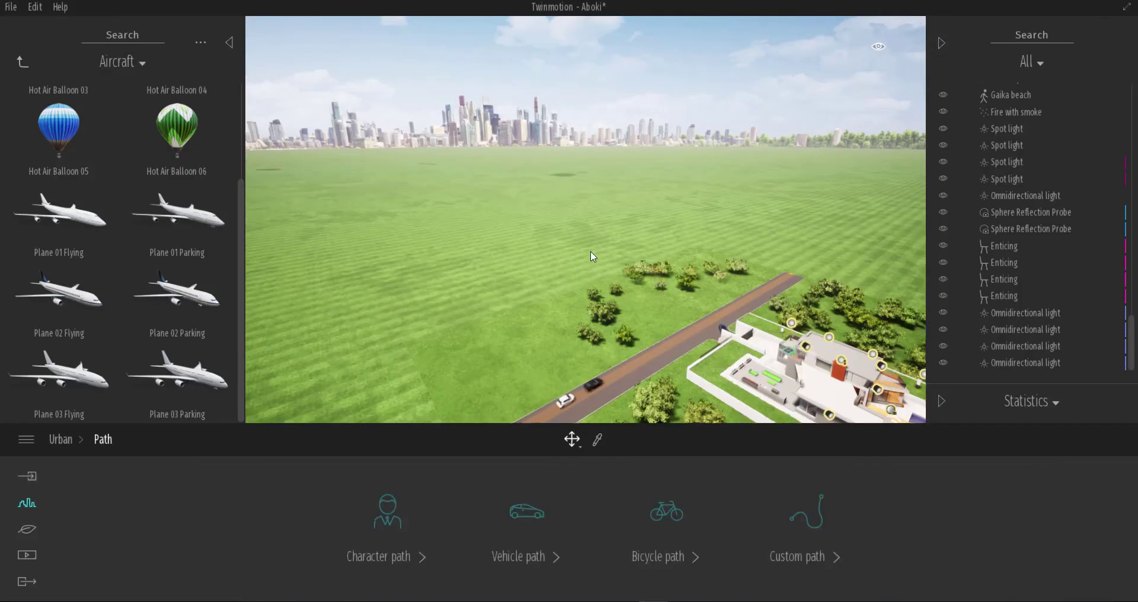
# In the Aboki project, draw a large custom path with the Pen tool on the grass around the house and trees
pyautogui.moveTo(590, 255); pyautogui.dragTo(510, 277, button='right')
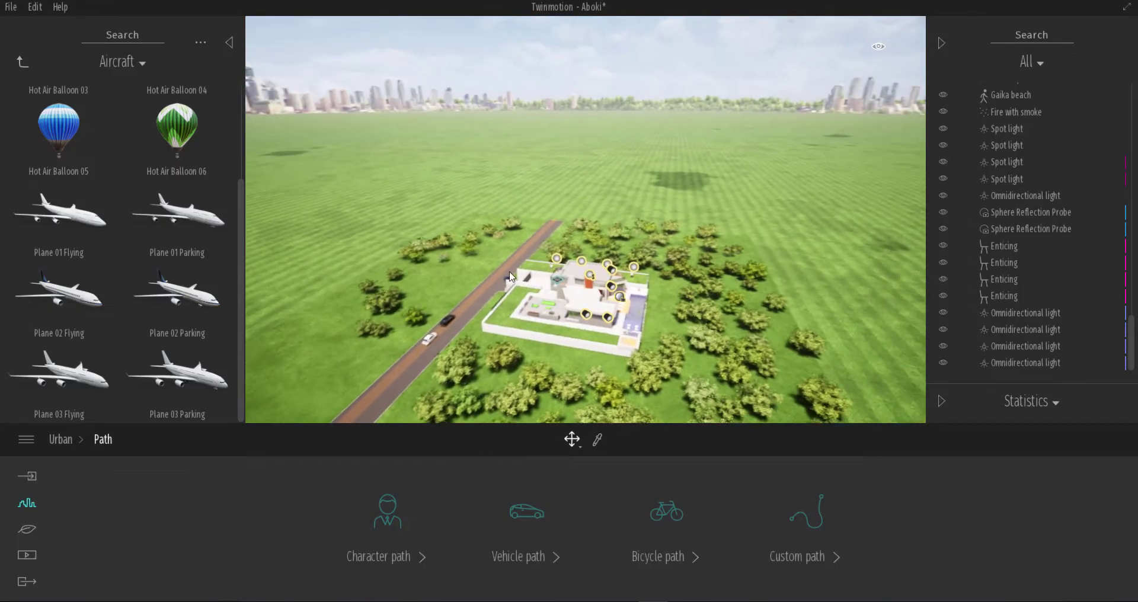
pyautogui.click(694, 211)
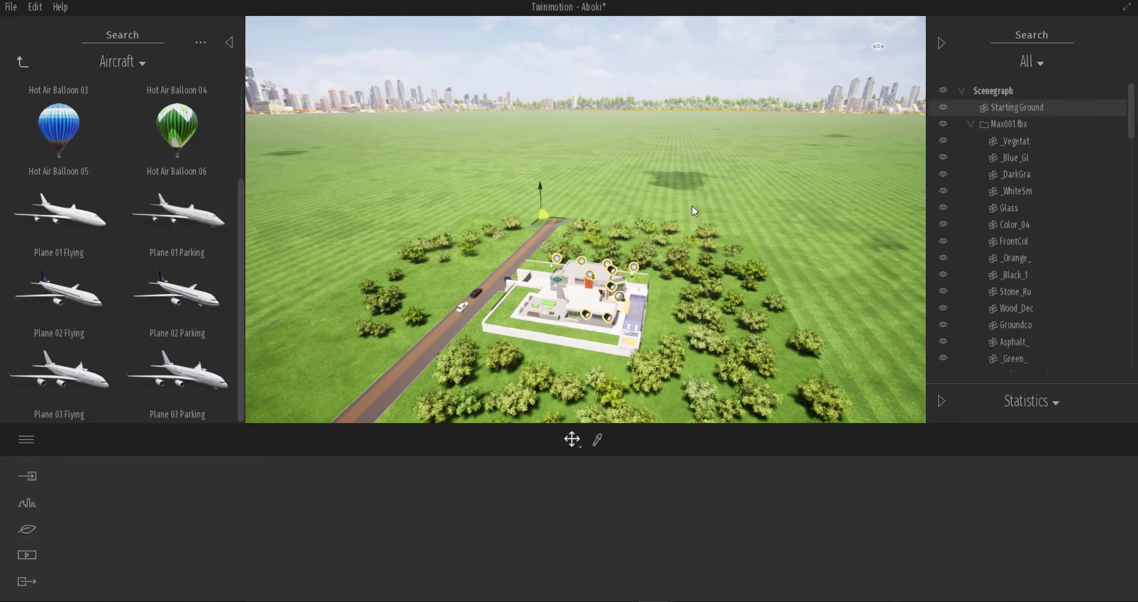
pyautogui.click(26, 505)
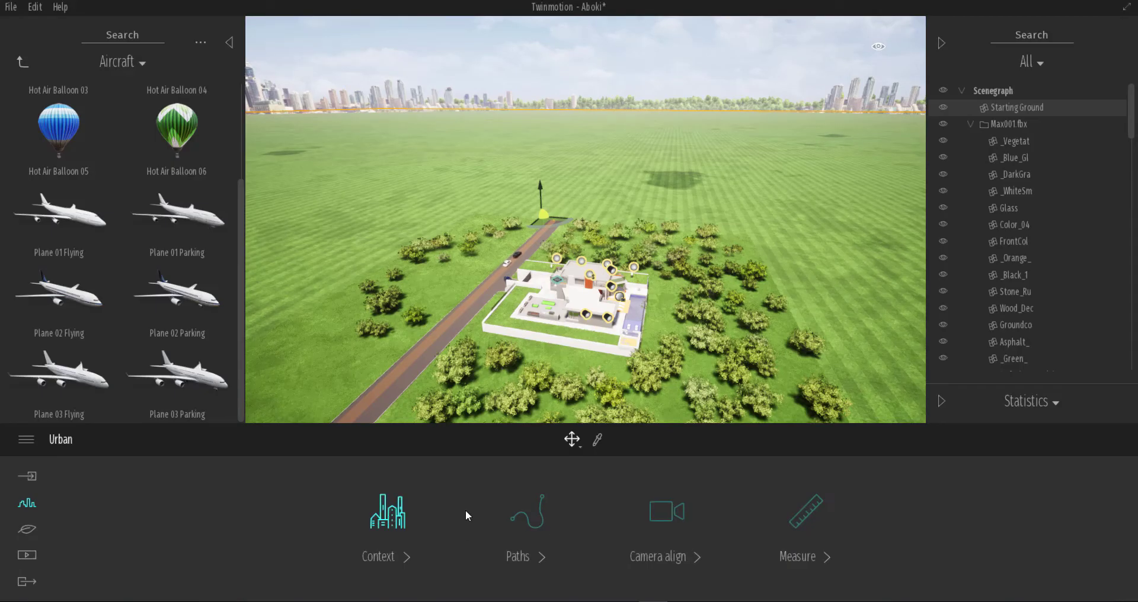
pyautogui.click(540, 512)
pyautogui.click(821, 517)
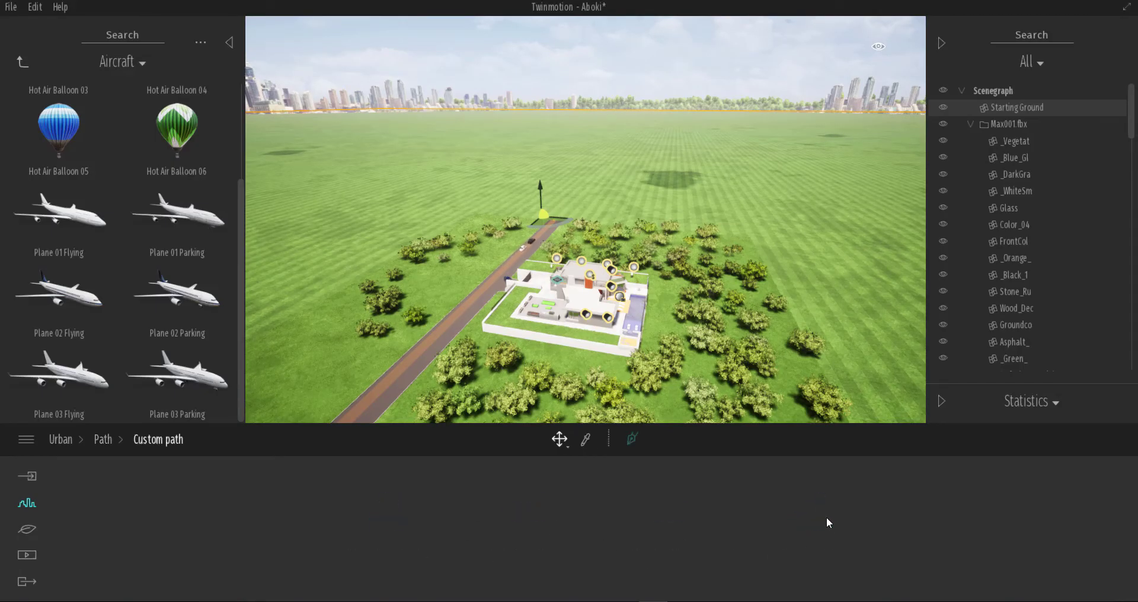
pyautogui.click(632, 442)
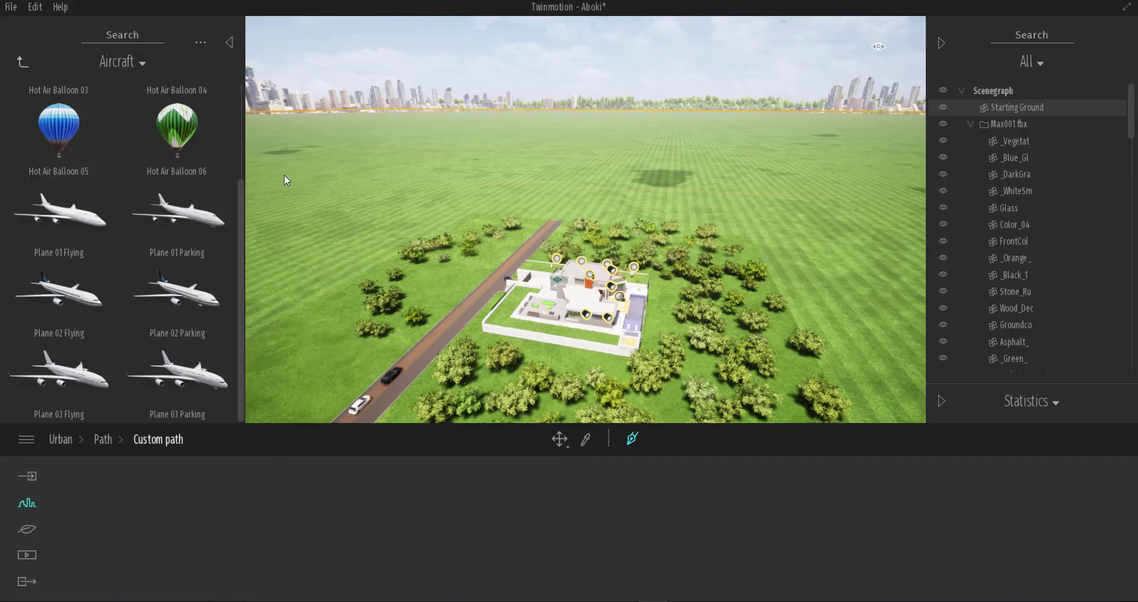
pyautogui.scroll(-3, 379, 257)
pyautogui.scroll(-3, 416, 245)
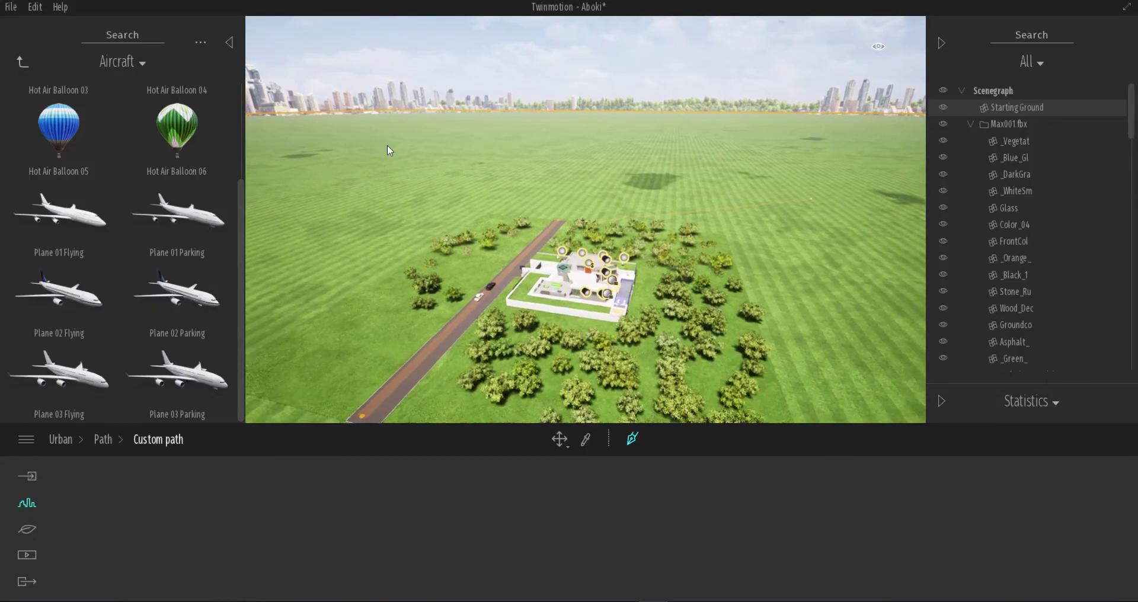
pyautogui.scroll(-3, 414, 144)
pyautogui.scroll(-1, 308, 175)
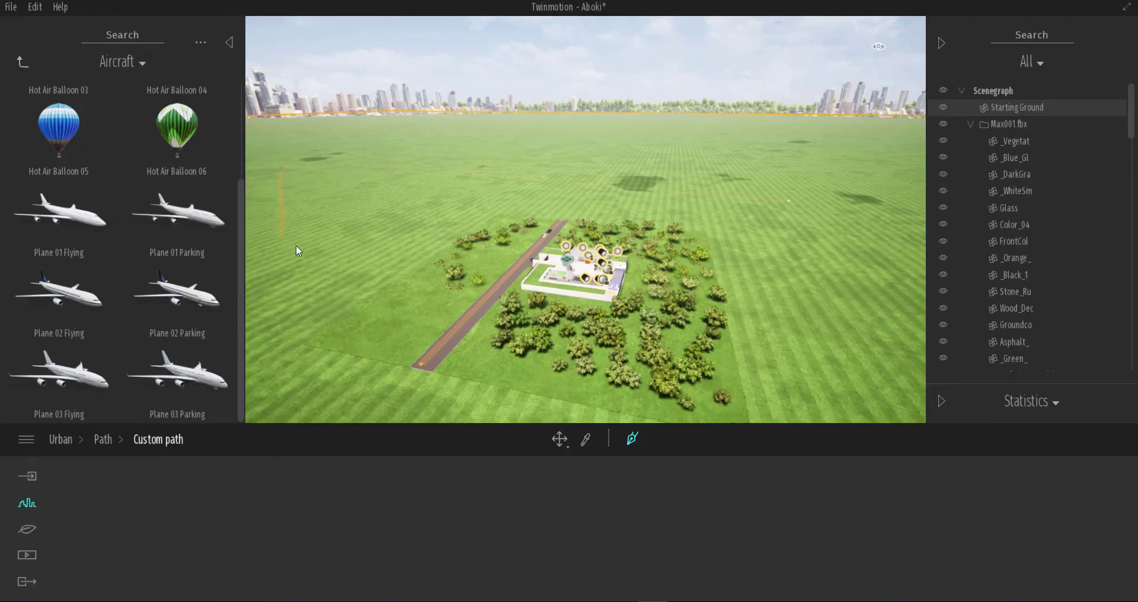
pyautogui.scroll(3, 302, 243)
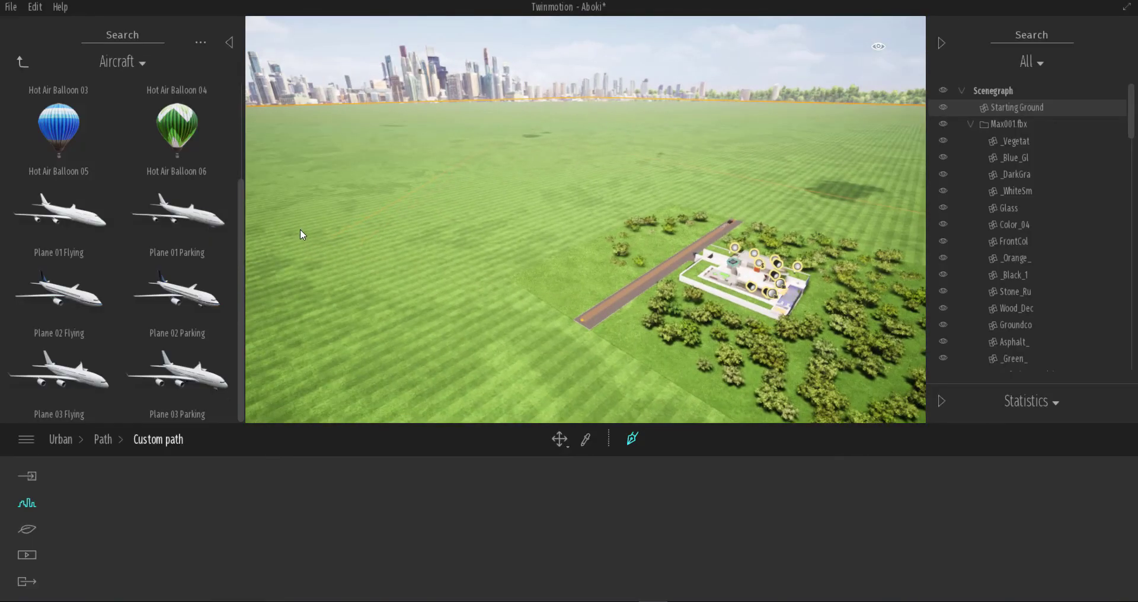
pyautogui.click(275, 200)
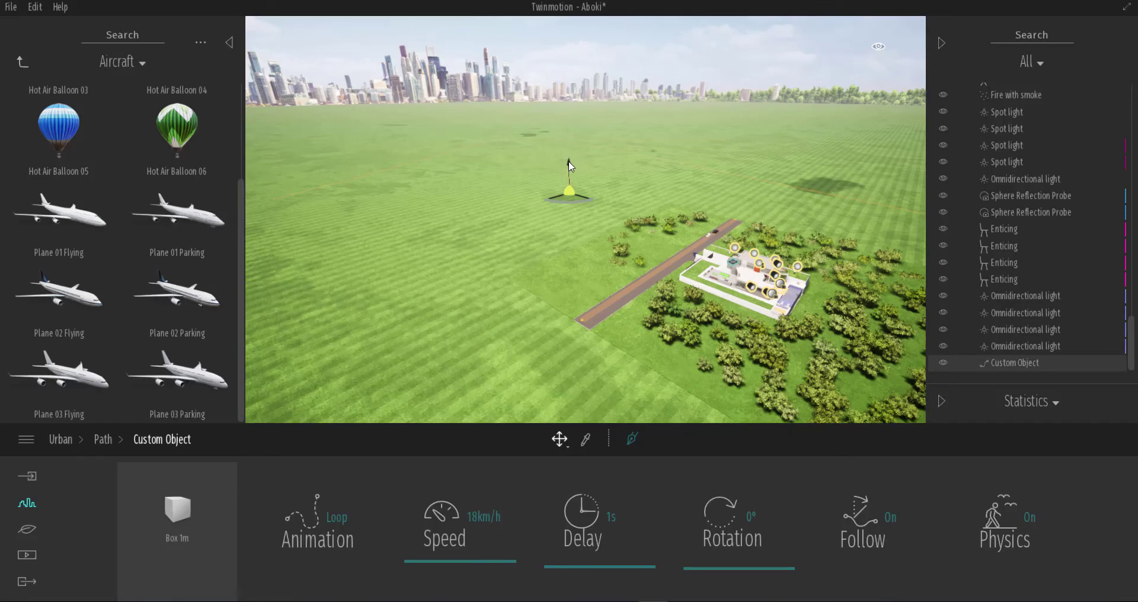
# Raise the new custom path high above the grass field and adjust its height
pyautogui.moveTo(569, 155); pyautogui.dragTo(568, 40)
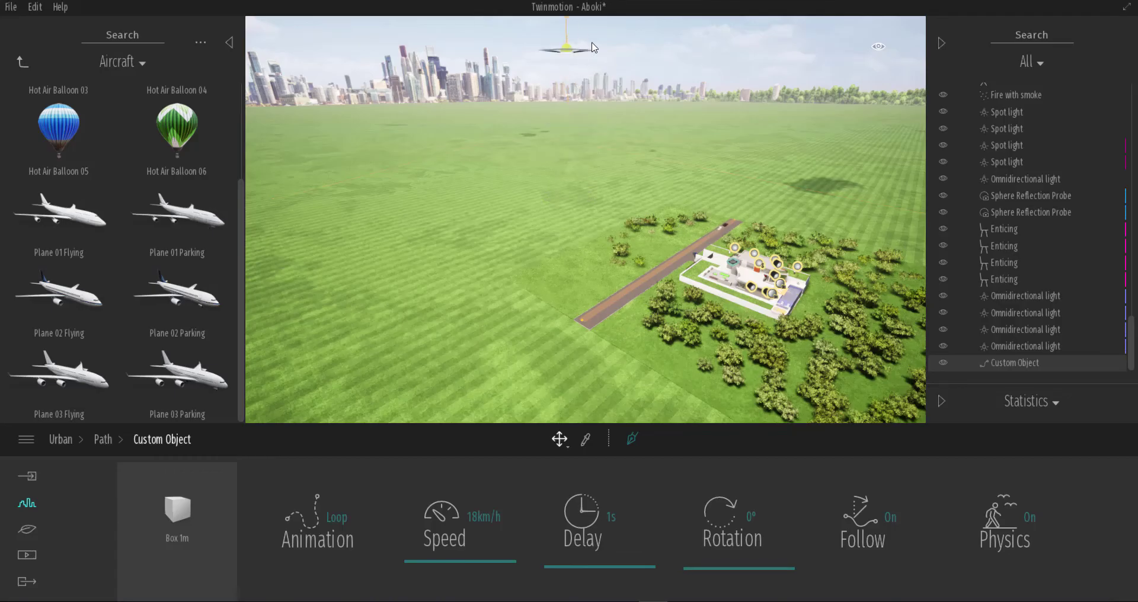
pyautogui.moveTo(598, 83); pyautogui.dragTo(595, 72)
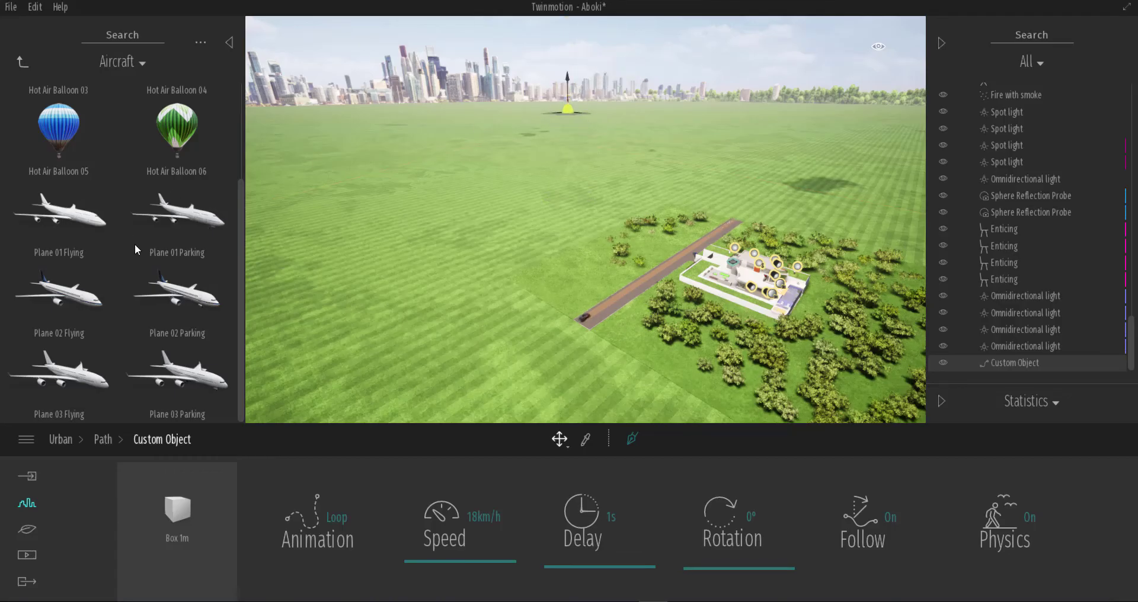
# Replace the raised path's Box 1m with the Plane 01 Flying model, using a speed of 250 km/h and a delay of 0 s
pyautogui.moveTo(147, 395); pyautogui.dragTo(182, 511)
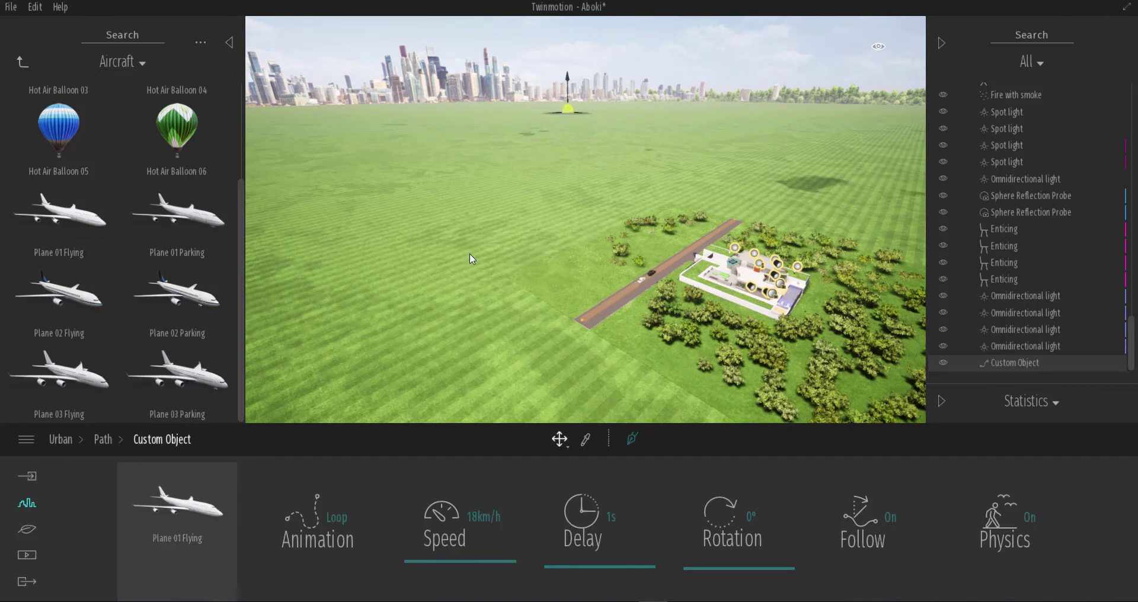
pyautogui.moveTo(498, 225); pyautogui.dragTo(659, 191, button='right')
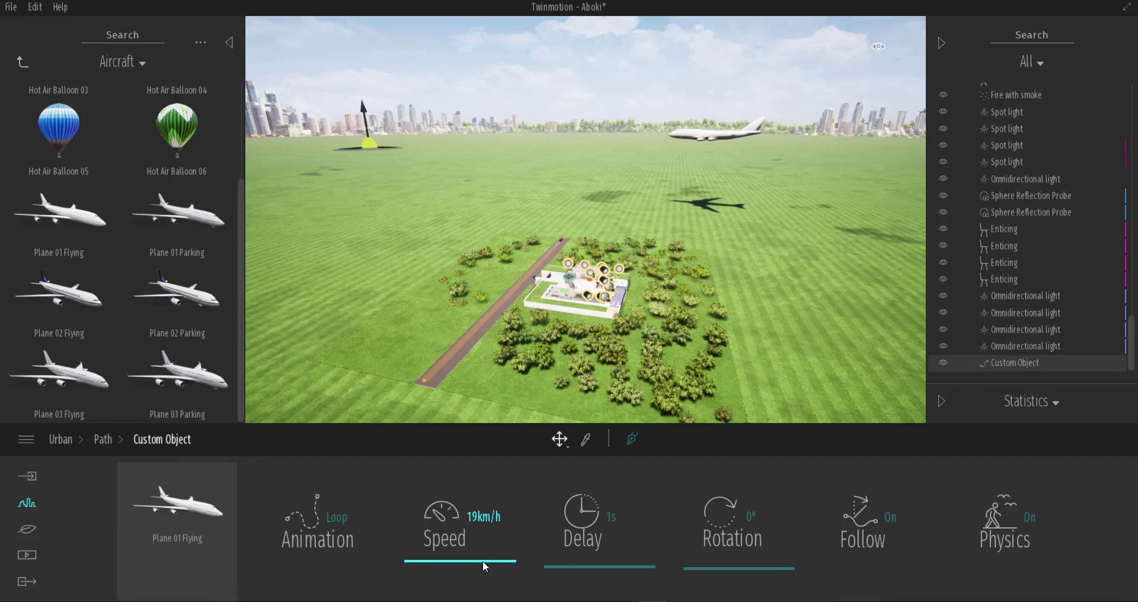
pyautogui.moveTo(482, 561); pyautogui.dragTo(475, 480)
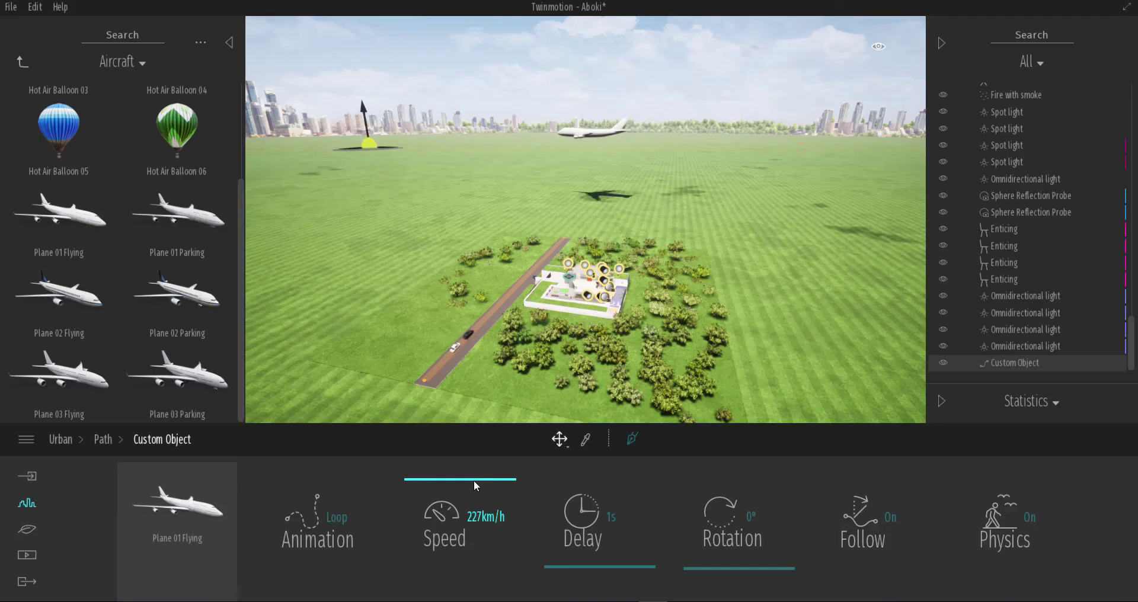
pyautogui.moveTo(508, 231); pyautogui.dragTo(389, 197, button='right')
pyautogui.moveTo(475, 219); pyautogui.dragTo(460, 216)
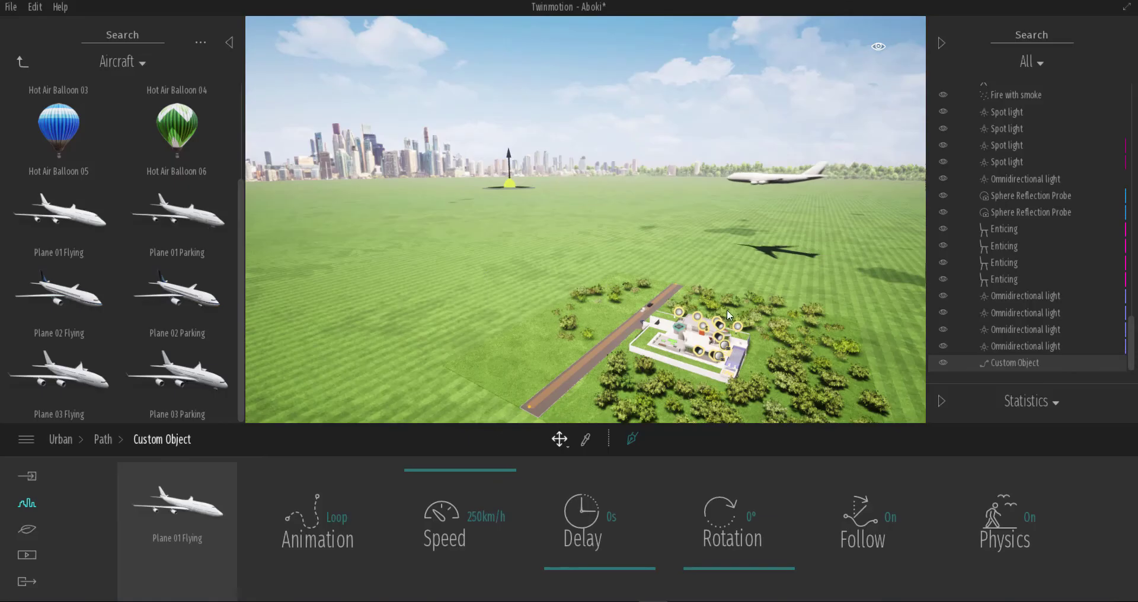
# Move in close to the house and examine the plane flying above its roof
pyautogui.moveTo(763, 261); pyautogui.dragTo(704, 245, button='right')
pyautogui.moveTo(742, 402); pyautogui.dragTo(767, 411, button='right')
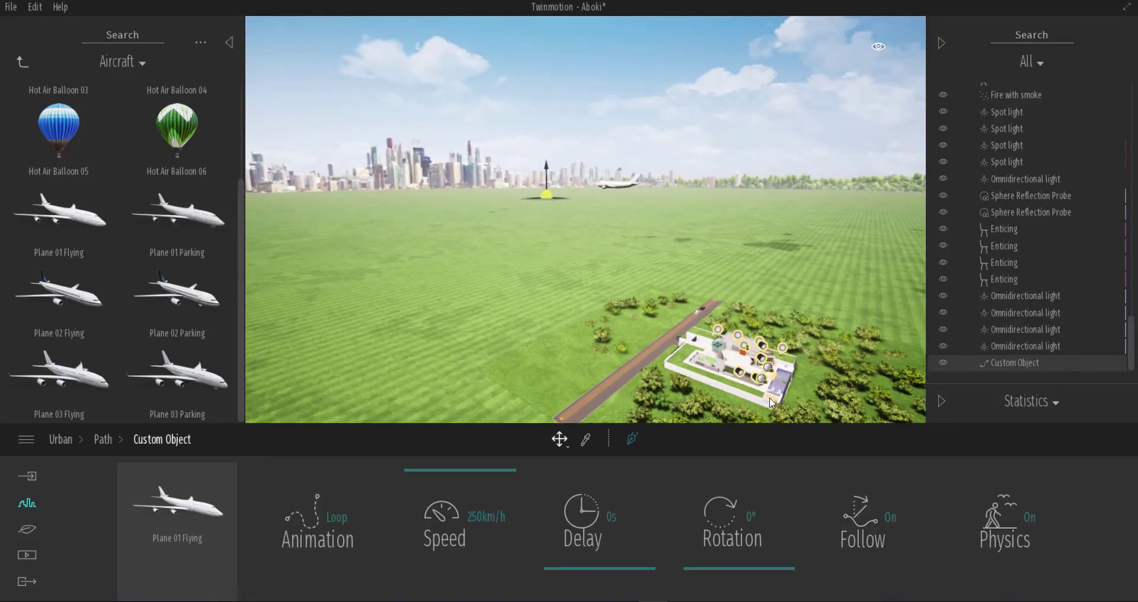
pyautogui.click(772, 403)
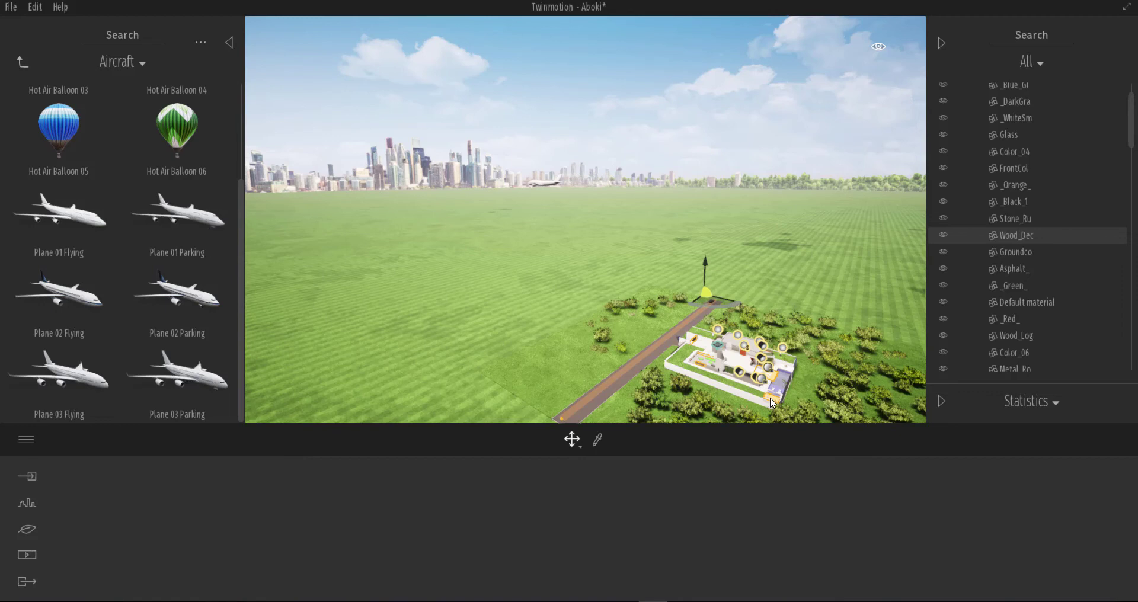
pyautogui.scroll(5, 771, 403)
pyautogui.scroll(-3, 678, 301)
pyautogui.moveTo(670, 302); pyautogui.dragTo(768, 234, button='right')
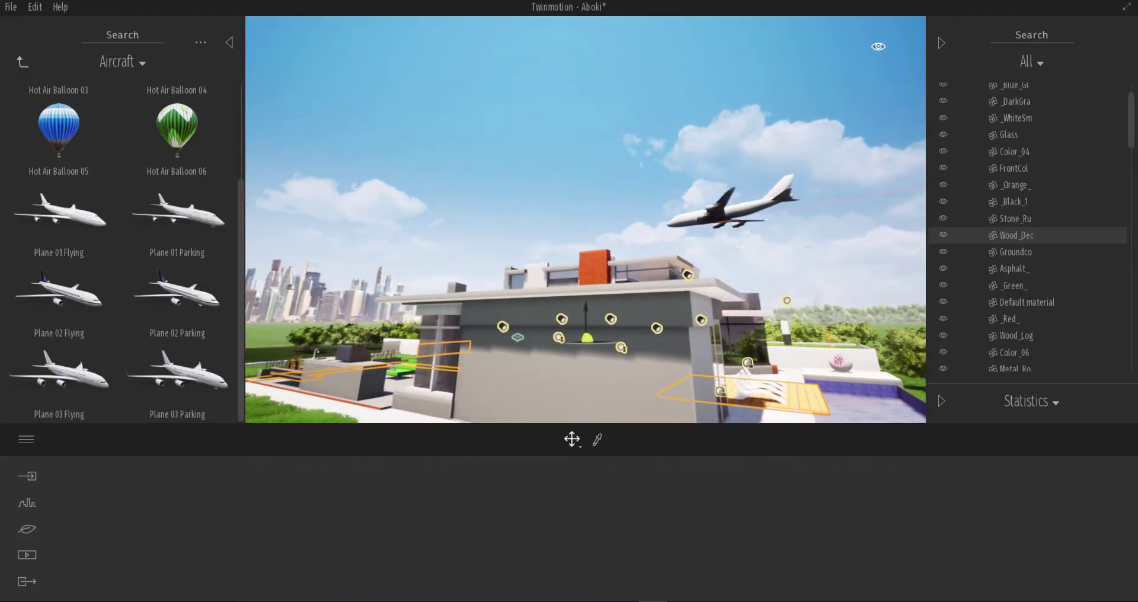
# Examine the plane's flight from around the pool, the front of the house and the surrounding trees
pyautogui.moveTo(662, 302); pyautogui.dragTo(449, 237, button='middle')
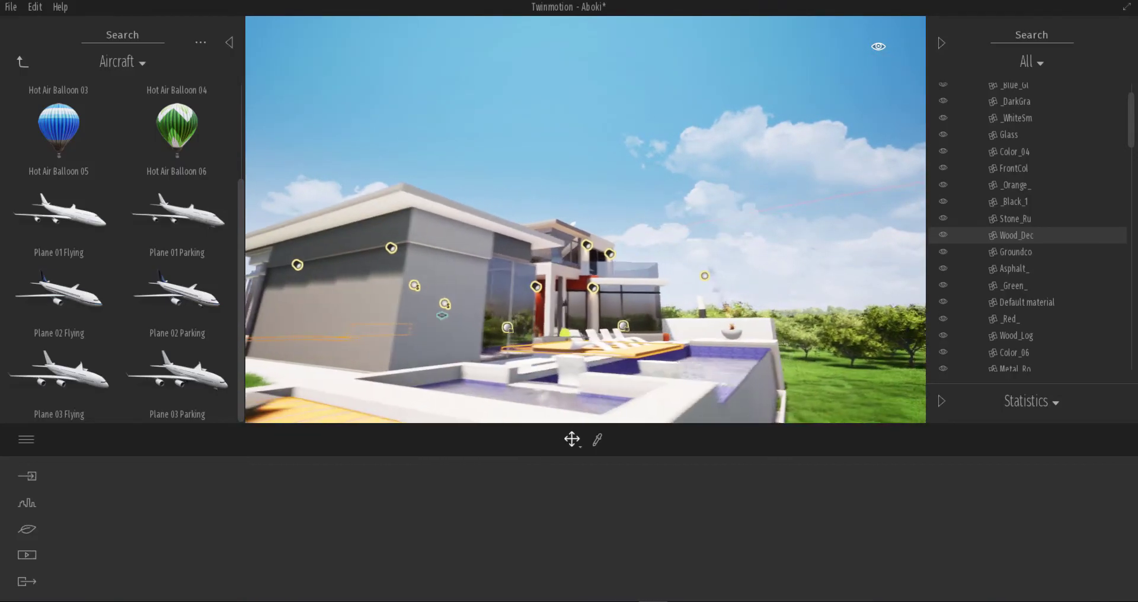
pyautogui.press('w')
pyautogui.moveTo(836, 312); pyautogui.dragTo(721, 354, button='middle')
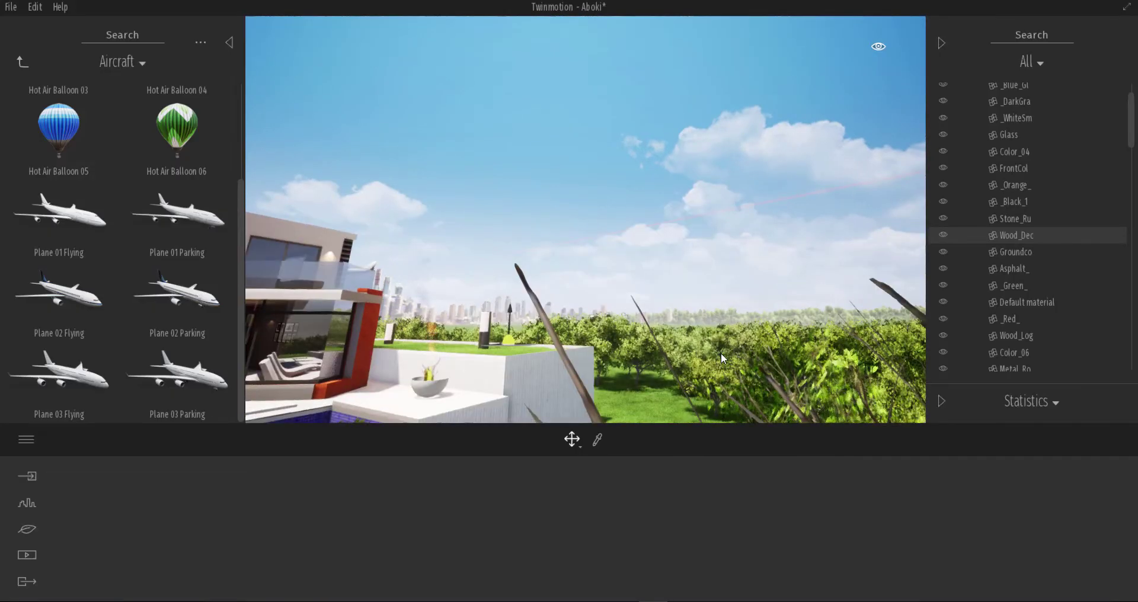
pyautogui.press('e')
pyautogui.moveTo(714, 354); pyautogui.dragTo(534, 356, button='right')
pyautogui.press('s')
pyautogui.press('w')
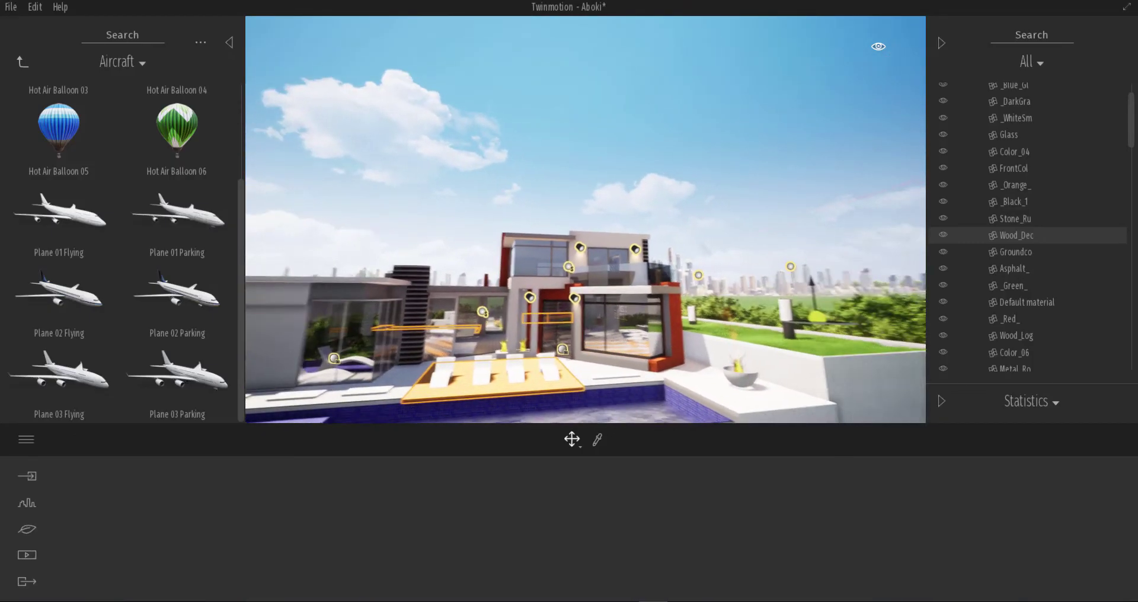
pyautogui.moveTo(649, 350); pyautogui.dragTo(699, 357, button='right')
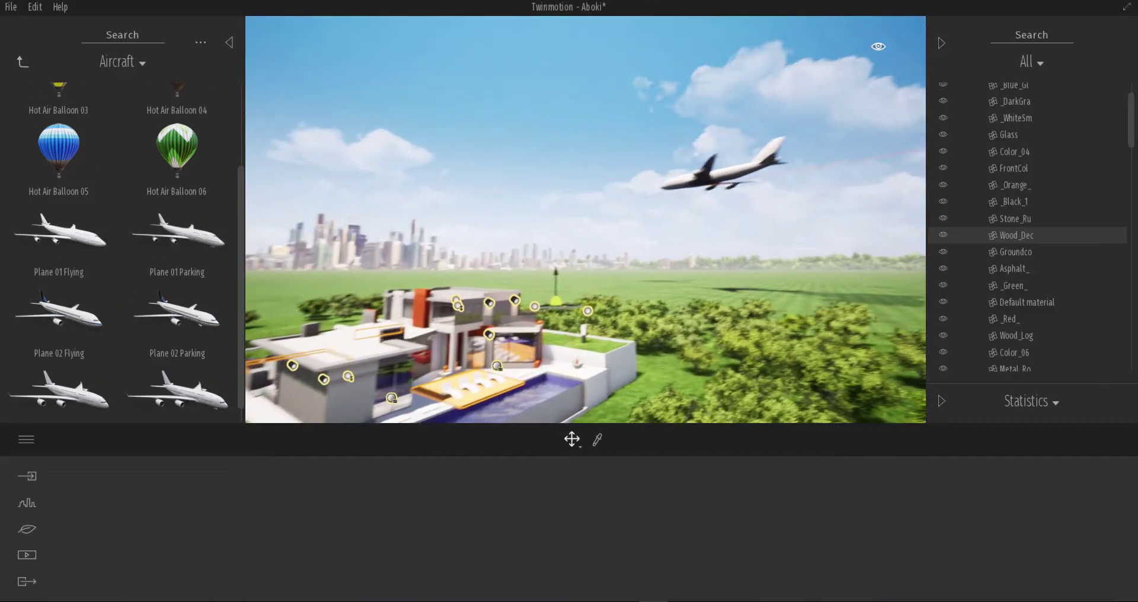
pyautogui.moveTo(692, 360); pyautogui.dragTo(506, 338, button='middle')
pyautogui.click(482, 351)
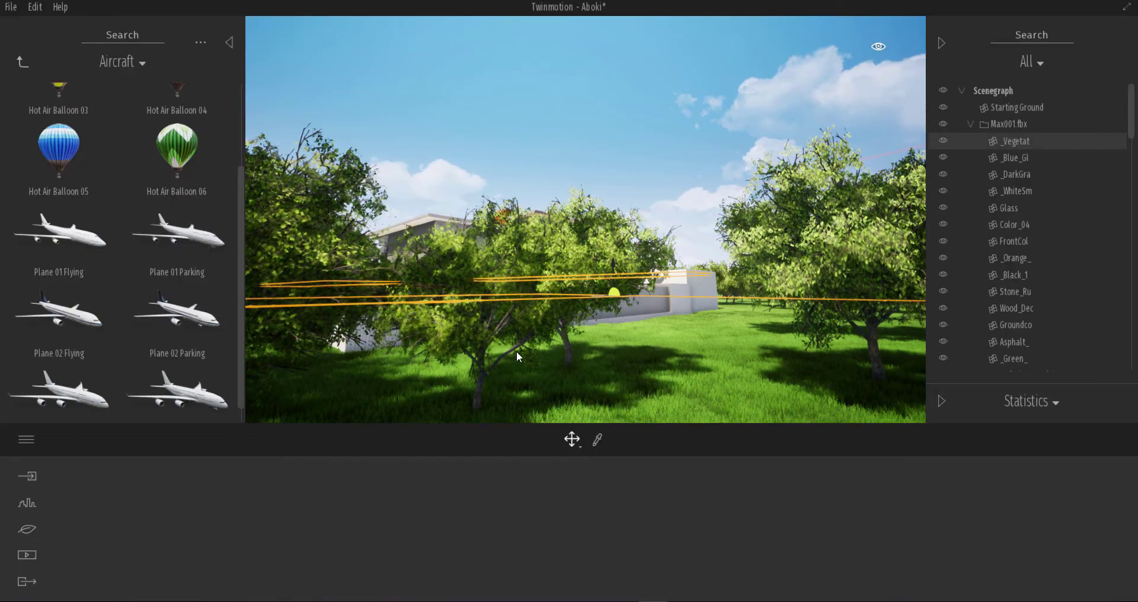
pyautogui.moveTo(517, 351); pyautogui.dragTo(517, 409, button='middle')
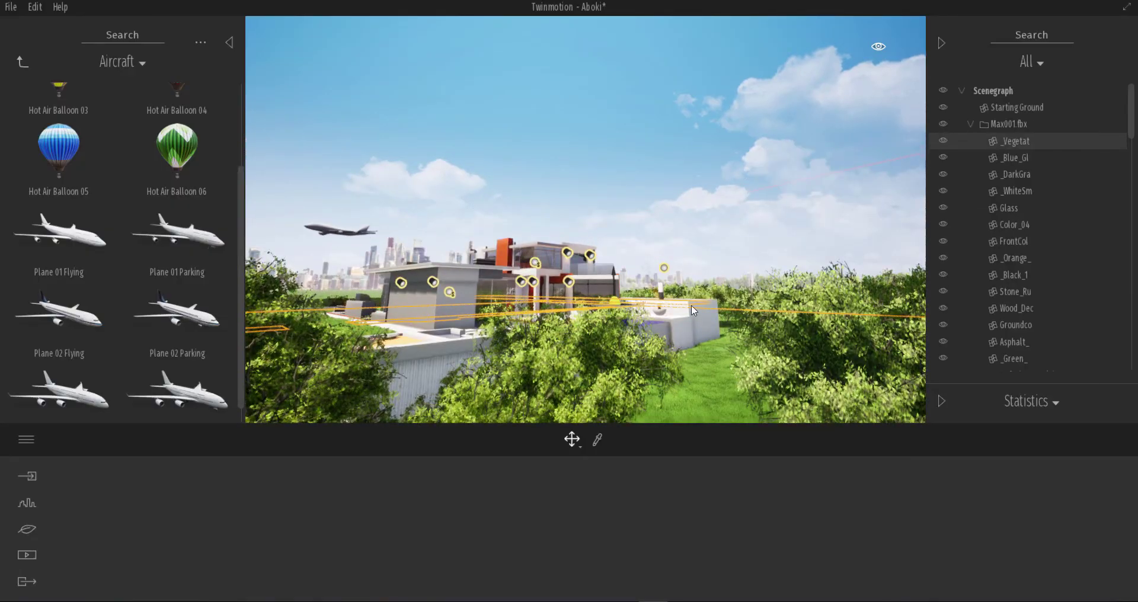
# Focus on a lamp post on the raised lawn and frame a low view with the plane flying behind it
pyautogui.click(663, 292)
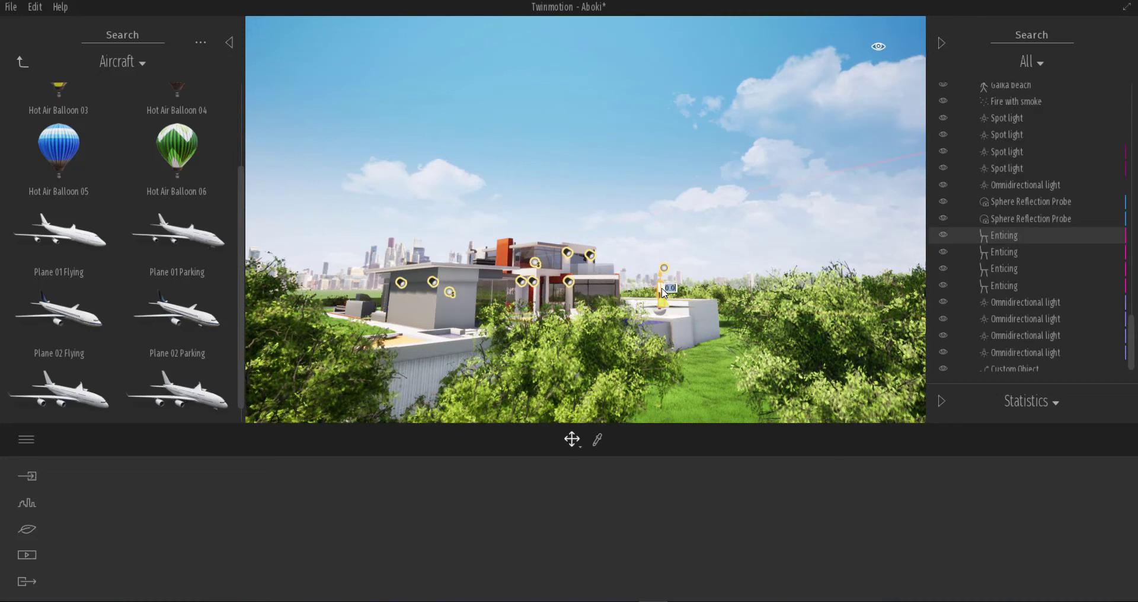
pyautogui.press('f')
pyautogui.scroll(-3, 731, 325)
pyautogui.moveTo(719, 330); pyautogui.dragTo(492, 356, button='right')
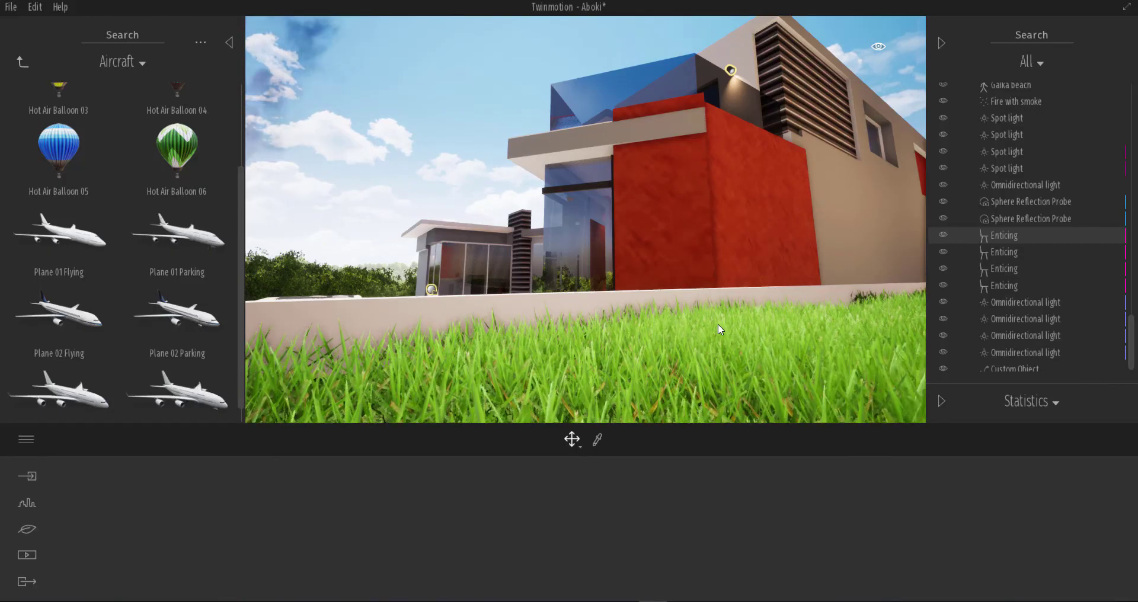
pyautogui.moveTo(686, 236); pyautogui.dragTo(1097, 240, button='right')
pyautogui.moveTo(779, 289); pyautogui.dragTo(649, 259, button='right')
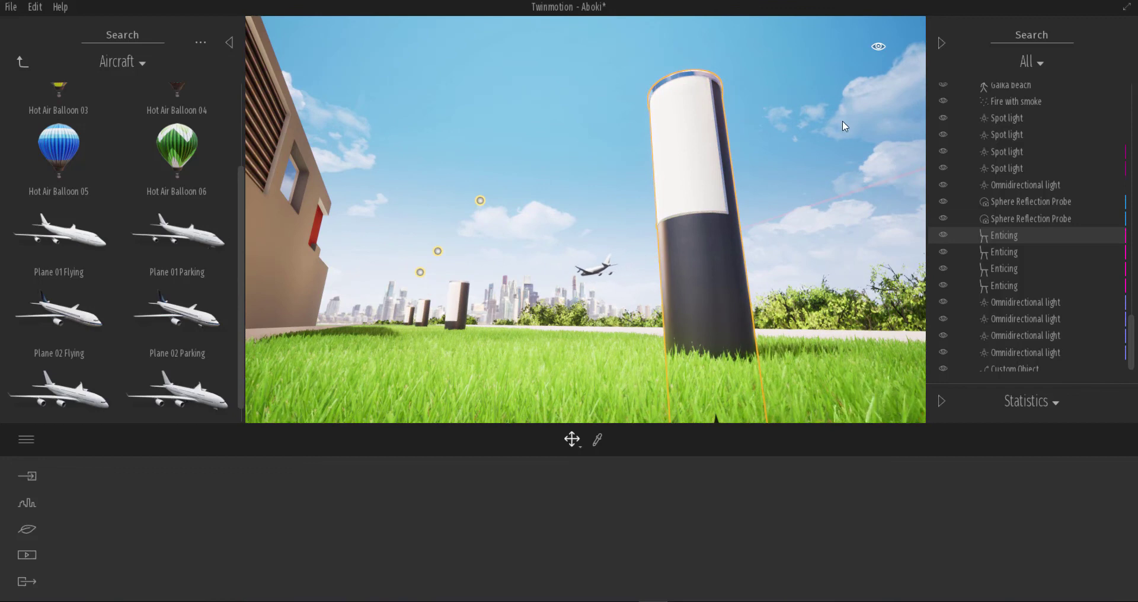
# Set the scene's day time to 23:58
pyautogui.click(878, 48)
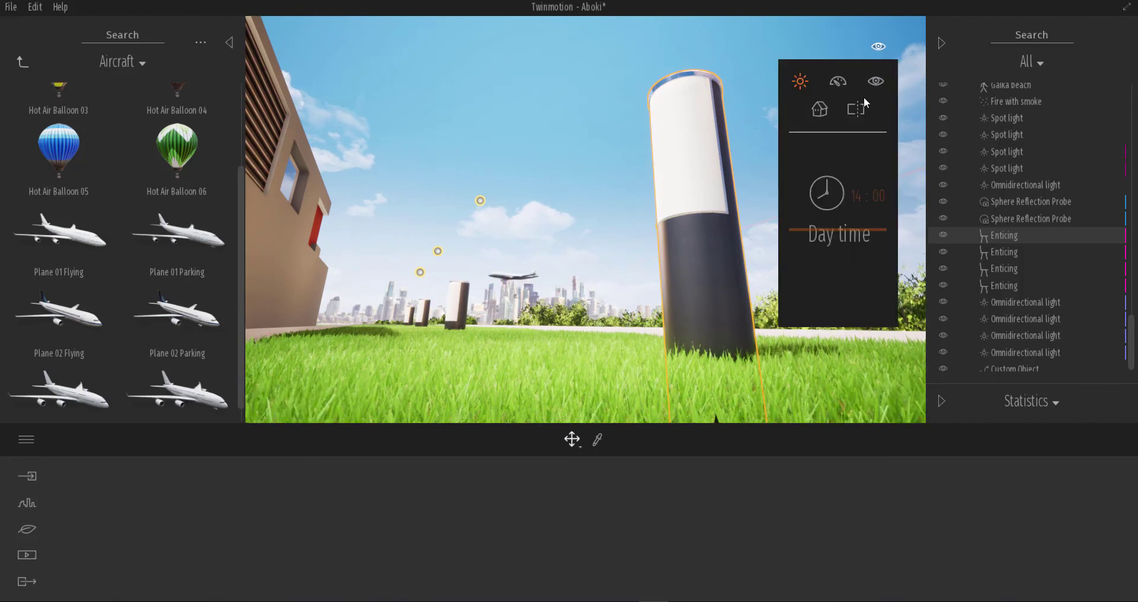
pyautogui.moveTo(846, 232); pyautogui.dragTo(861, 297)
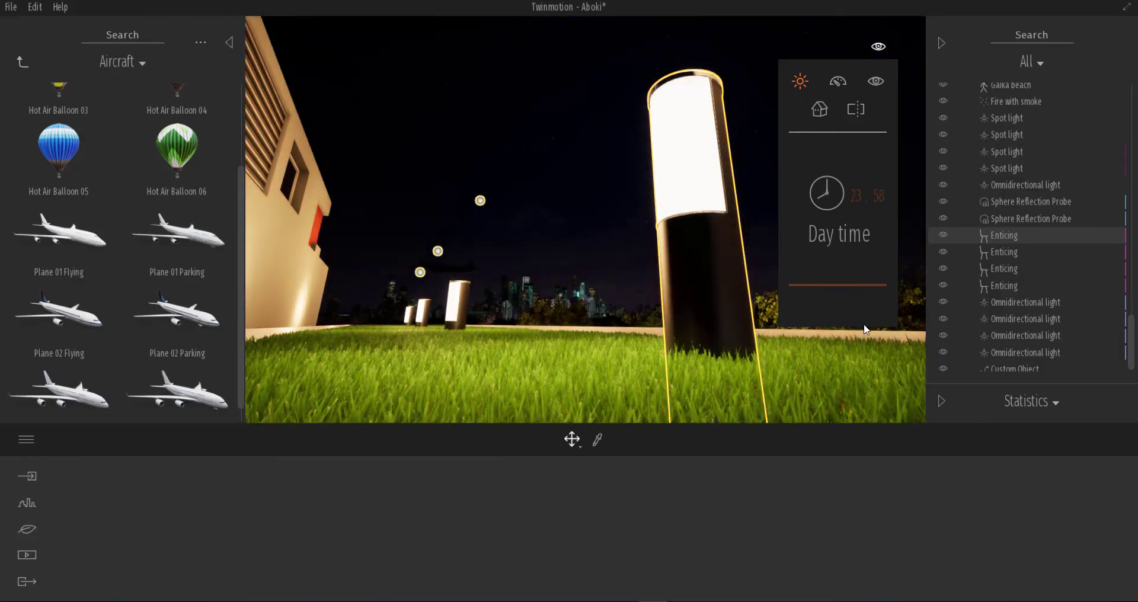